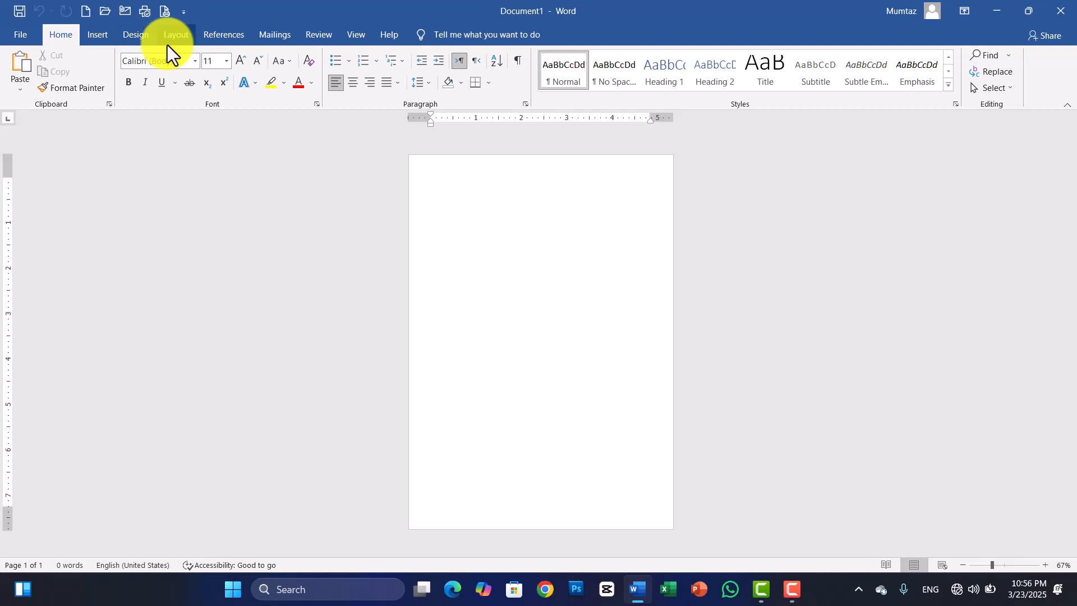
- Apply a 3-D setting border with a ½ pt solid line to the paragraph of the blank document
{"action": "left_click", "coordinate": [144, 44]}
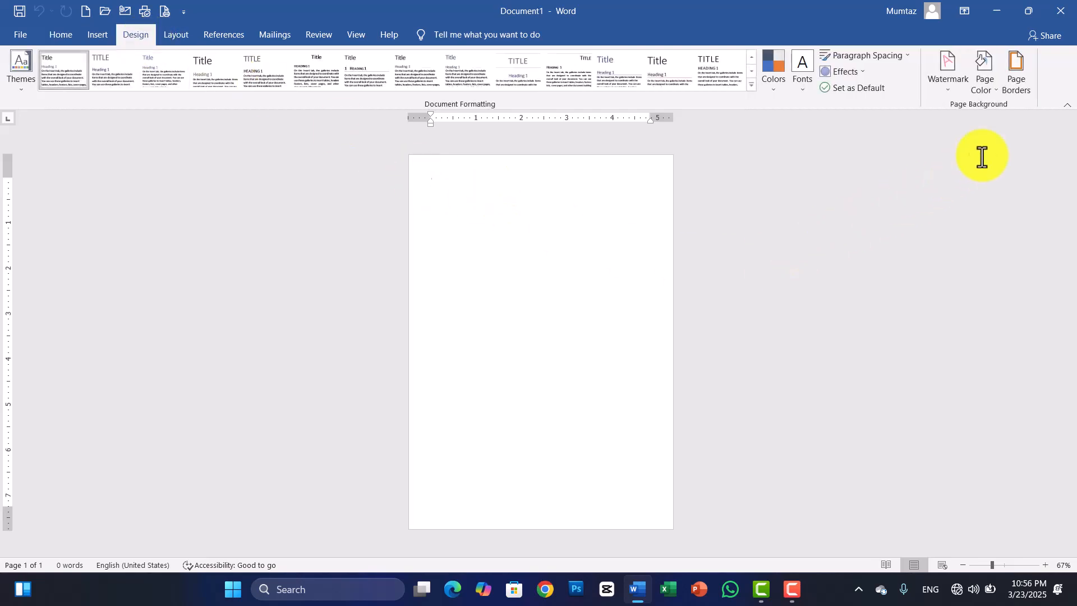
{"action": "left_click", "coordinate": [1021, 82]}
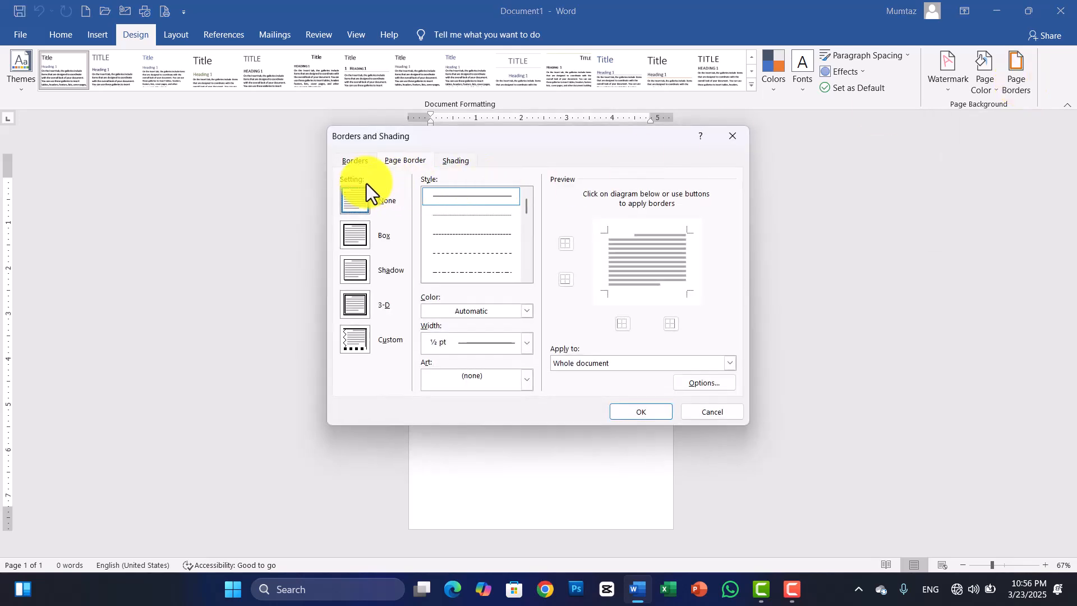
{"action": "left_click", "coordinate": [346, 163]}
{"action": "left_click", "coordinate": [362, 240]}
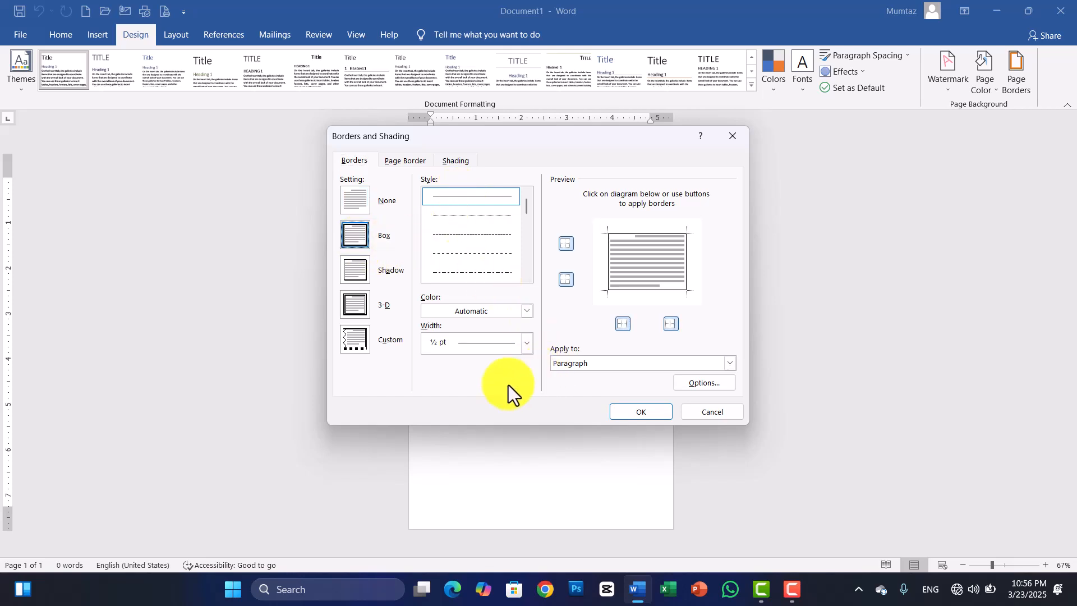
{"action": "left_click", "coordinate": [355, 299]}
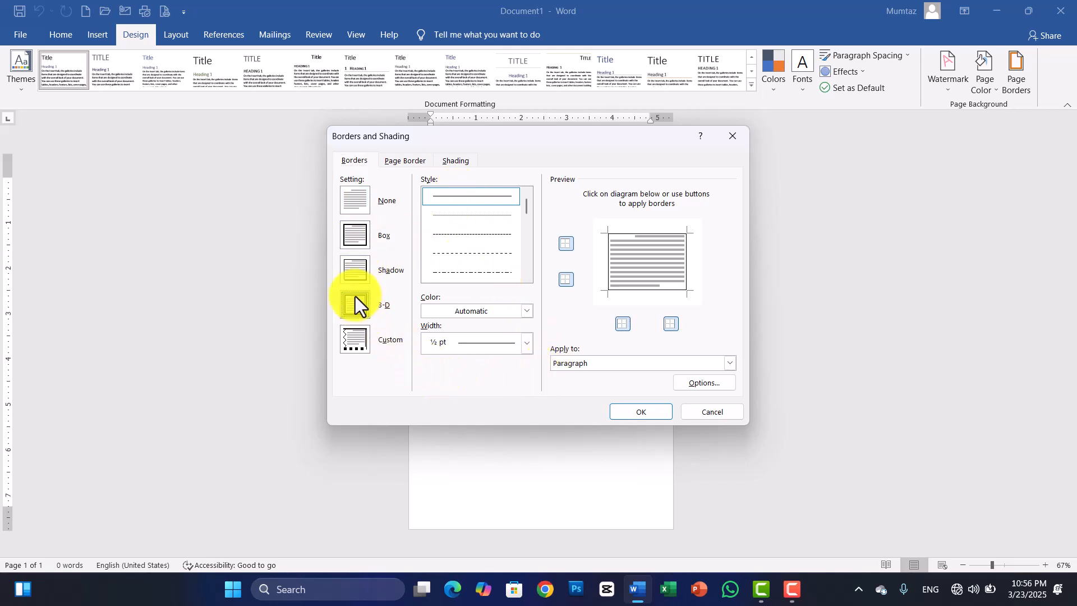
{"action": "left_click", "coordinate": [649, 417]}
- Add empty paragraphs inside the border until the frame stretches down to the page's lower margin
{"action": "key", "text": "Return"}
{"action": "key", "text": "Return"}
{"action": "key", "text": "Return"}
{"action": "key", "text": "Return"}
{"action": "key", "text": "Return"}
{"action": "key", "text": "Return"}
{"action": "key", "text": "Return"}
{"action": "key", "text": "Return"}
{"action": "key", "text": "Return"}
{"action": "key", "text": "Return"}
{"action": "key", "text": "Return"}
{"action": "key", "text": "Return"}
{"action": "key", "text": "Return"}
{"action": "key", "text": "Return"}
{"action": "key", "text": "Return"}
{"action": "key", "text": "Return"}
{"action": "key", "text": "Return"}
{"action": "key", "text": "Return"}
{"action": "key", "text": "Return"}
{"action": "key", "text": "Return"}
{"action": "key", "text": "Return"}
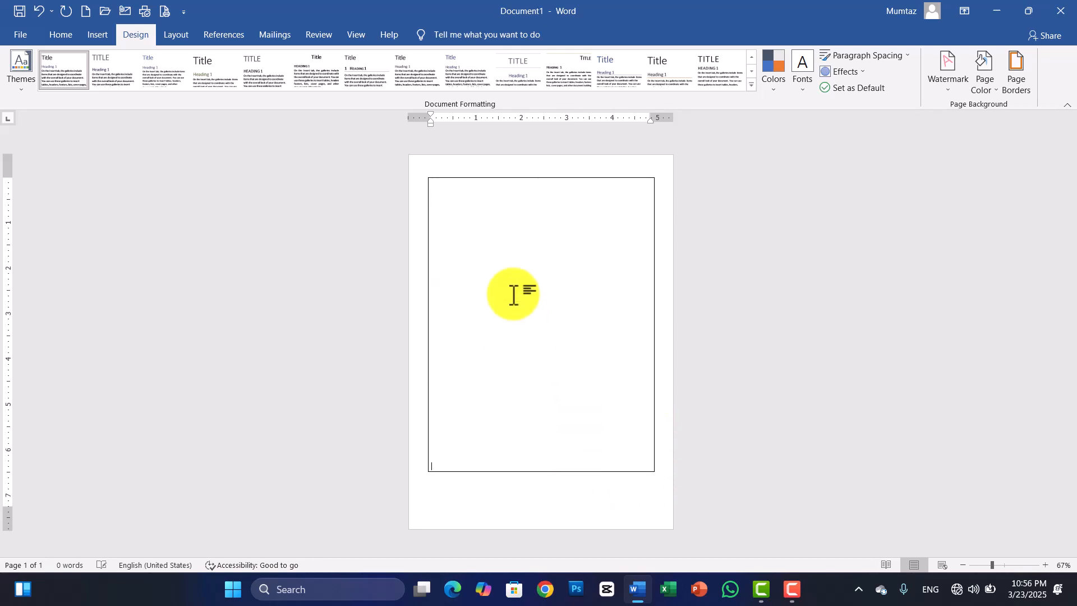
{"action": "key", "text": "Return"}
{"action": "key", "text": "Return"}
{"action": "key", "text": "Return"}
{"action": "key", "text": "Return"}
{"action": "key", "text": "Return"}
{"action": "key", "text": "Return"}
{"action": "key", "text": "Return"}
{"action": "key", "text": "Return"}
{"action": "key", "text": "Return"}
{"action": "key", "text": "Return"}
{"action": "key", "text": "Return"}
{"action": "key", "text": "Return"}
{"action": "key", "text": "Return"}
{"action": "key", "text": "Return"}
{"action": "key", "text": "Return"}
{"action": "key", "text": "Return"}
{"action": "key", "text": "Return"}
{"action": "key", "text": "Return"}
{"action": "key", "text": "Return"}
{"action": "key", "text": "Return"}
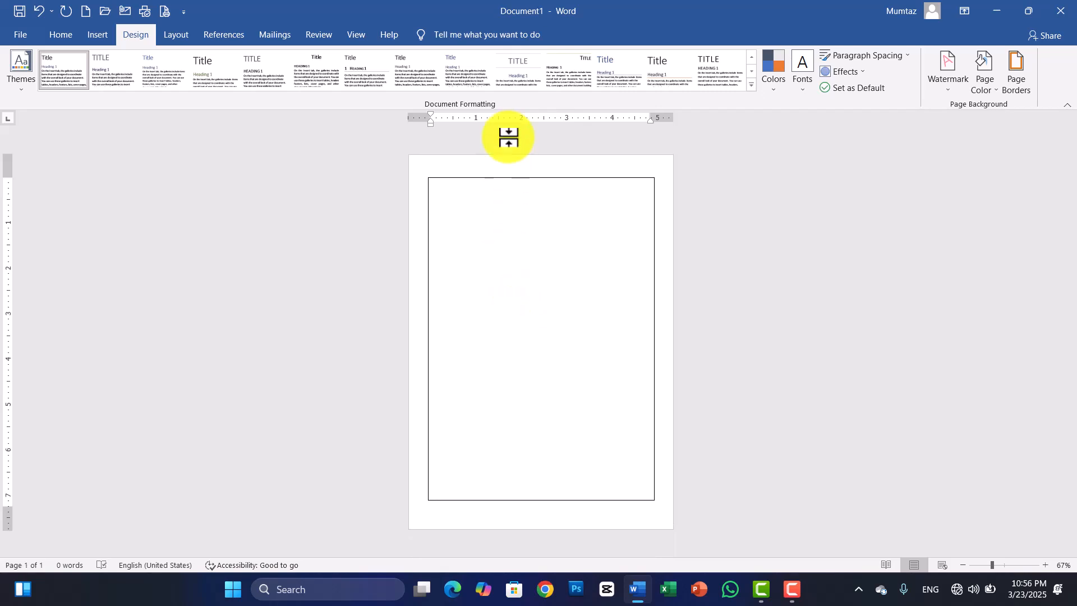
- Add the centred text "Office" at font size 48 near the top of the bordered page
{"action": "left_click", "coordinate": [515, 227]}
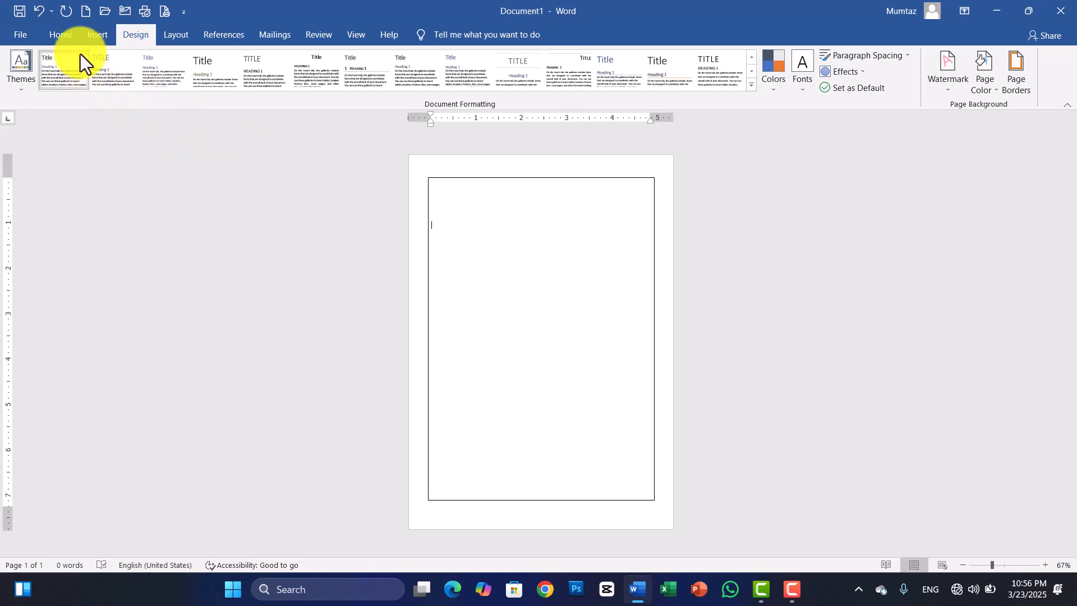
{"action": "left_click", "coordinate": [61, 35]}
{"action": "left_click", "coordinate": [352, 87]}
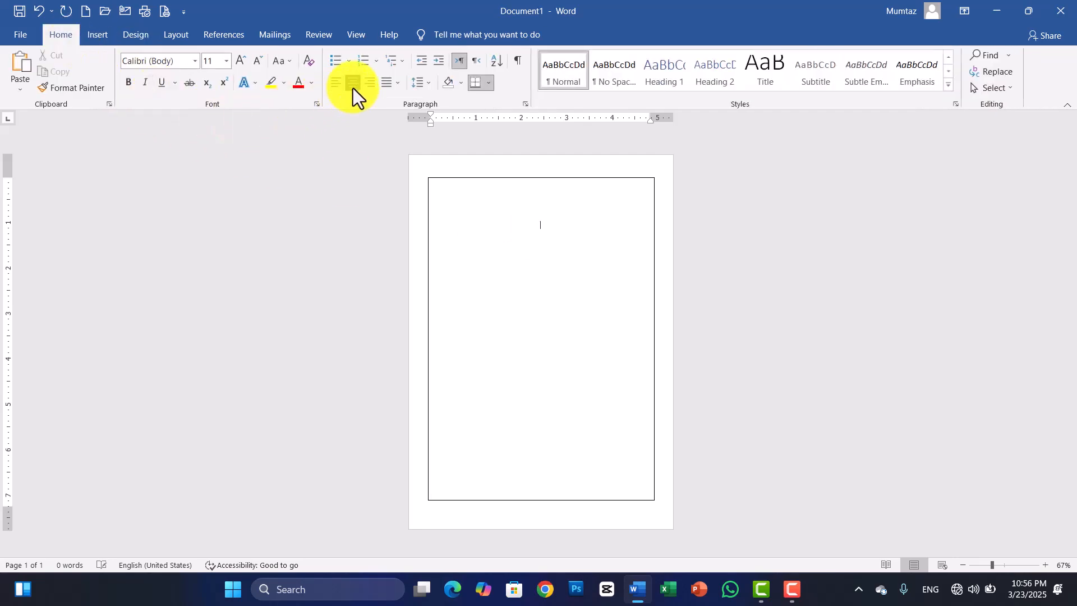
{"action": "left_click", "coordinate": [226, 62]}
{"action": "left_click", "coordinate": [211, 268]}
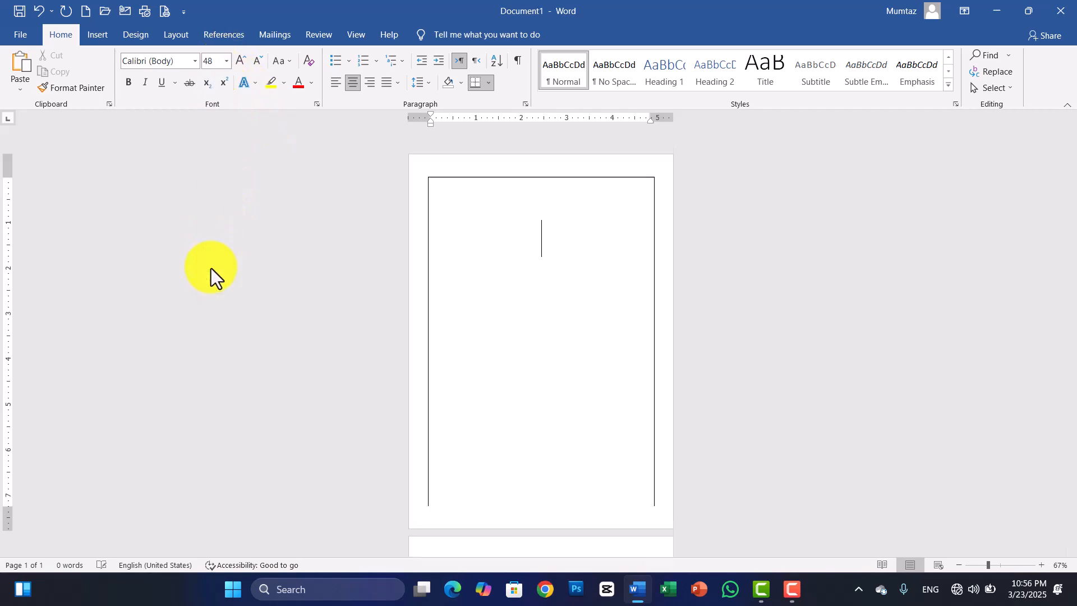
{"action": "type", "text": "Office"}
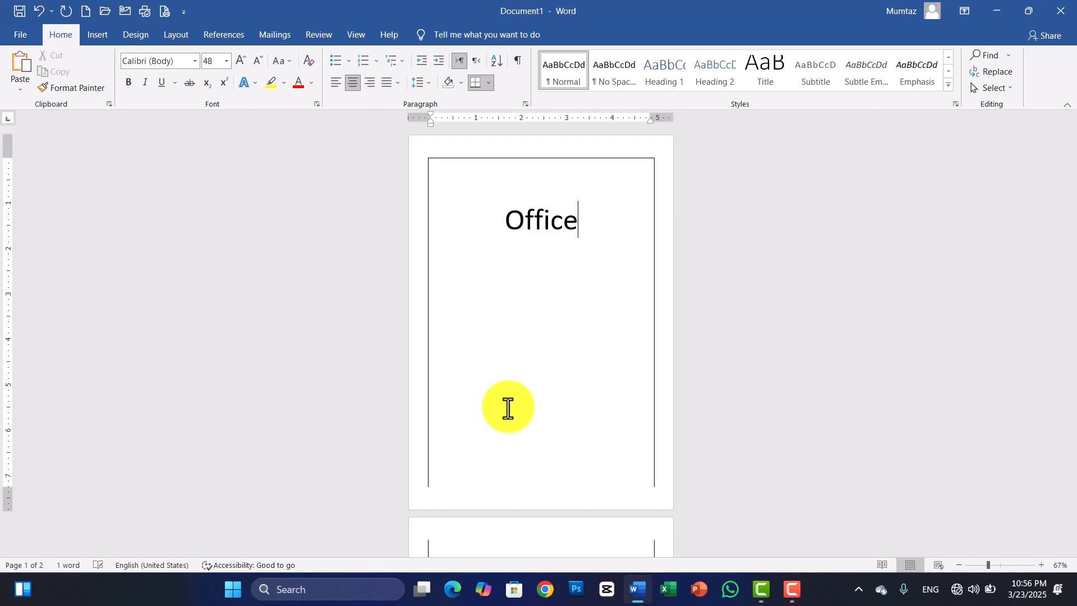
- Remove surplus blank lines below the Office text so the border fits on a single page
{"action": "double_click", "coordinate": [572, 457]}
{"action": "key", "text": "BackSpace"}
{"action": "key", "text": "BackSpace"}
{"action": "key", "text": "BackSpace"}
{"action": "key", "text": "Return"}
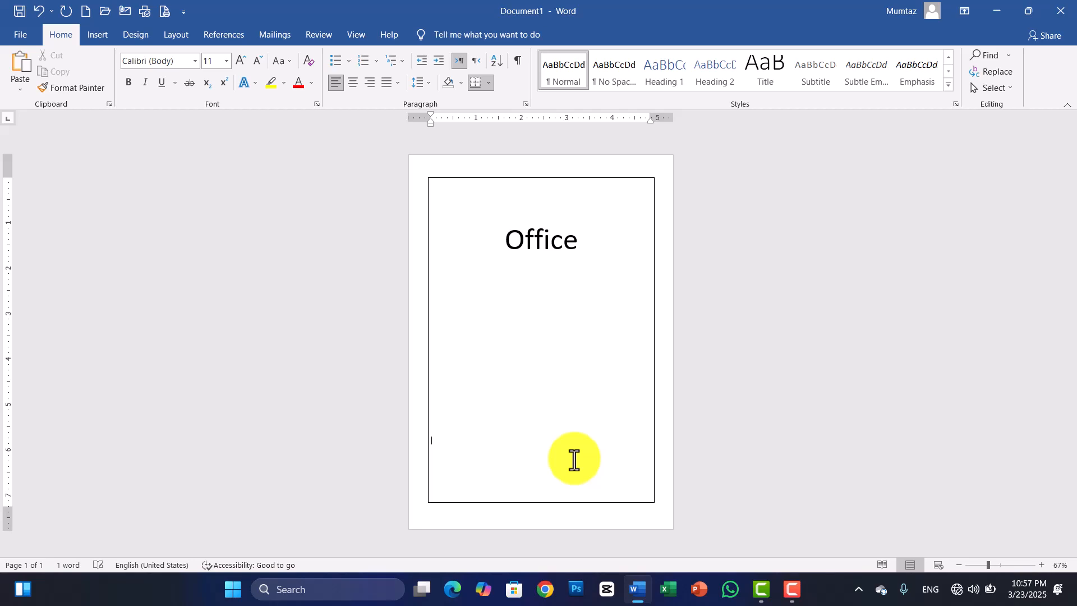
- Insert blank lines above the Office text to move it down to the middle of the page
{"action": "left_click", "coordinate": [550, 209]}
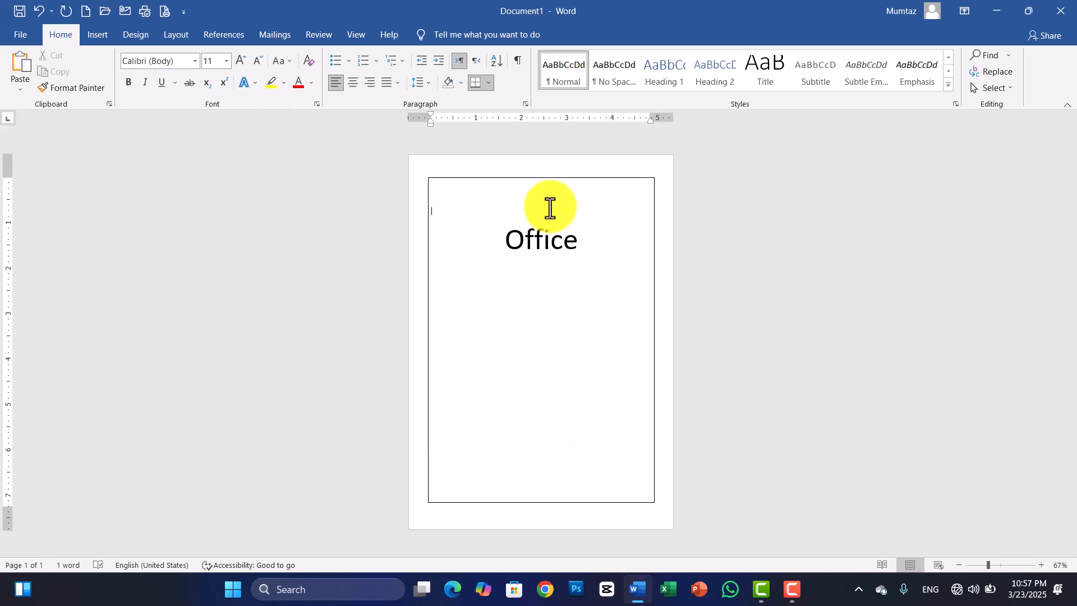
{"action": "key", "text": "Return"}
{"action": "key", "text": "Return"}
{"action": "key", "text": "Return"}
{"action": "key", "text": "Return"}
{"action": "key", "text": "Return"}
{"action": "key", "text": "Return"}
{"action": "key", "text": "Return"}
{"action": "key", "text": "Return"}
{"action": "key", "text": "Return"}
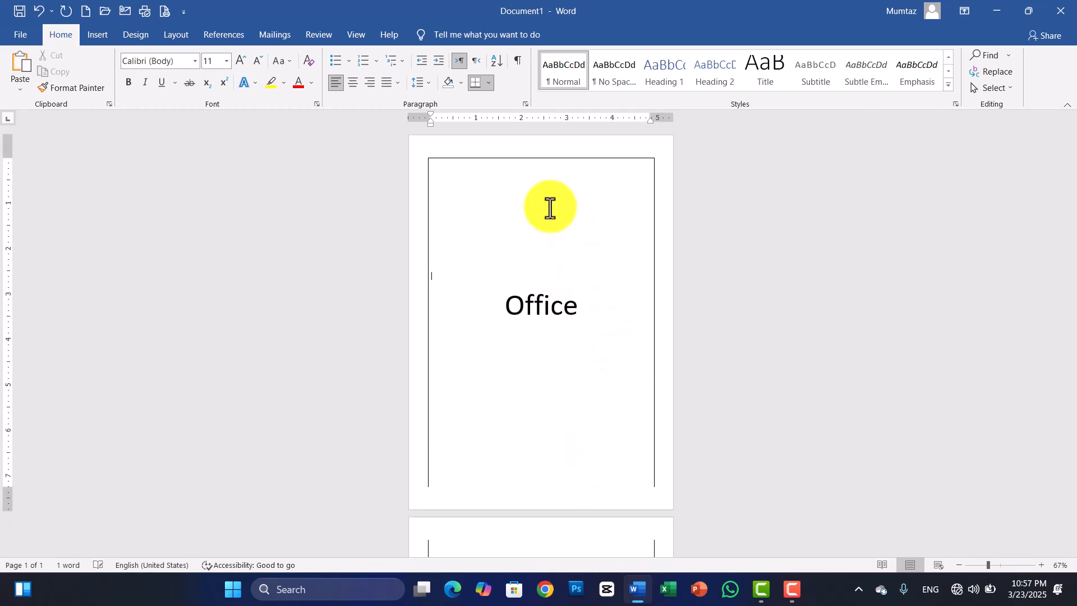
{"action": "key", "text": "Return"}
{"action": "key", "text": "BackSpace"}
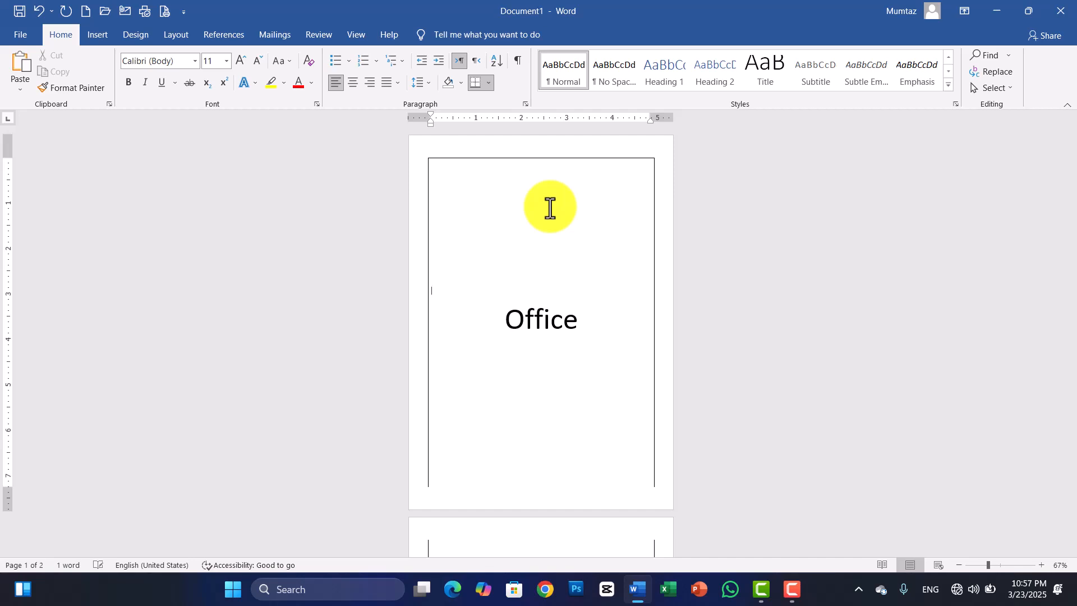
- Delete the excess blank lines below the Office text so the frame closes on page one, keeping the word intact
{"action": "left_click", "coordinate": [572, 381]}
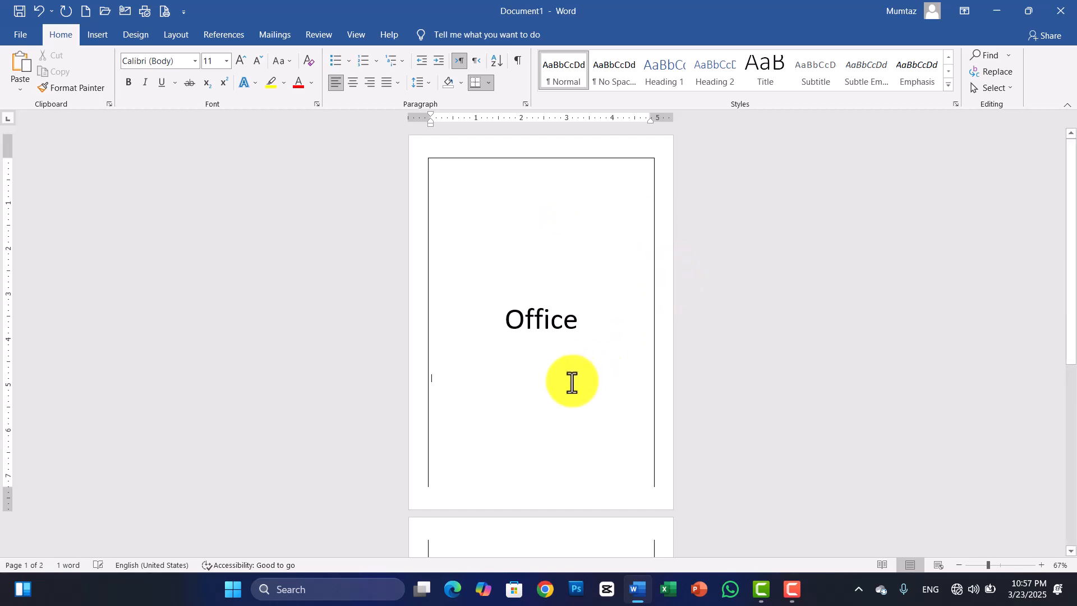
{"action": "key", "text": "BackSpace"}
{"action": "key", "text": "BackSpace"}
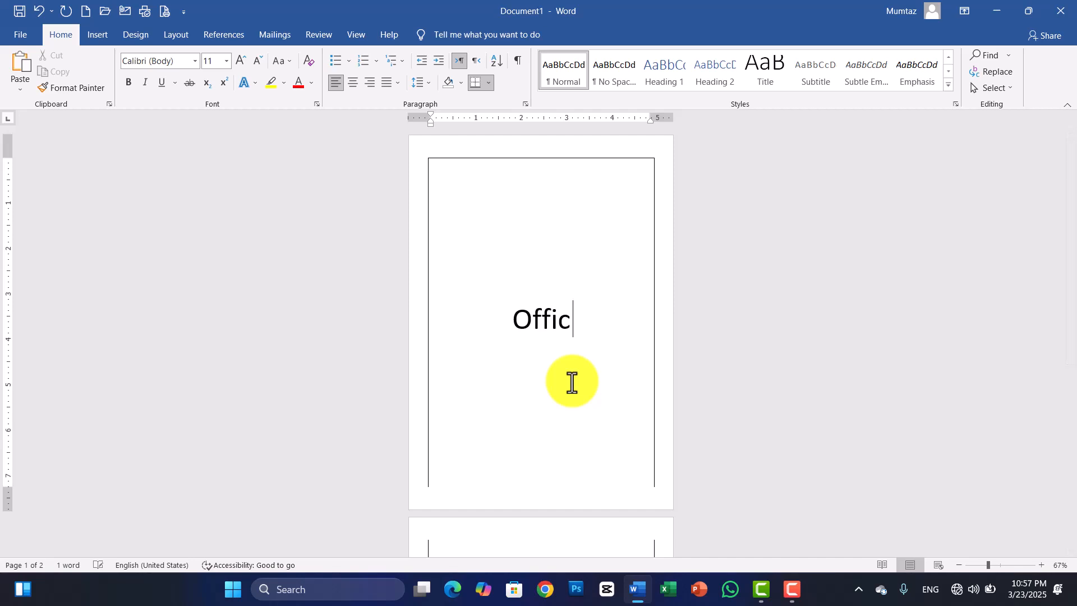
{"action": "type", "text": "e"}
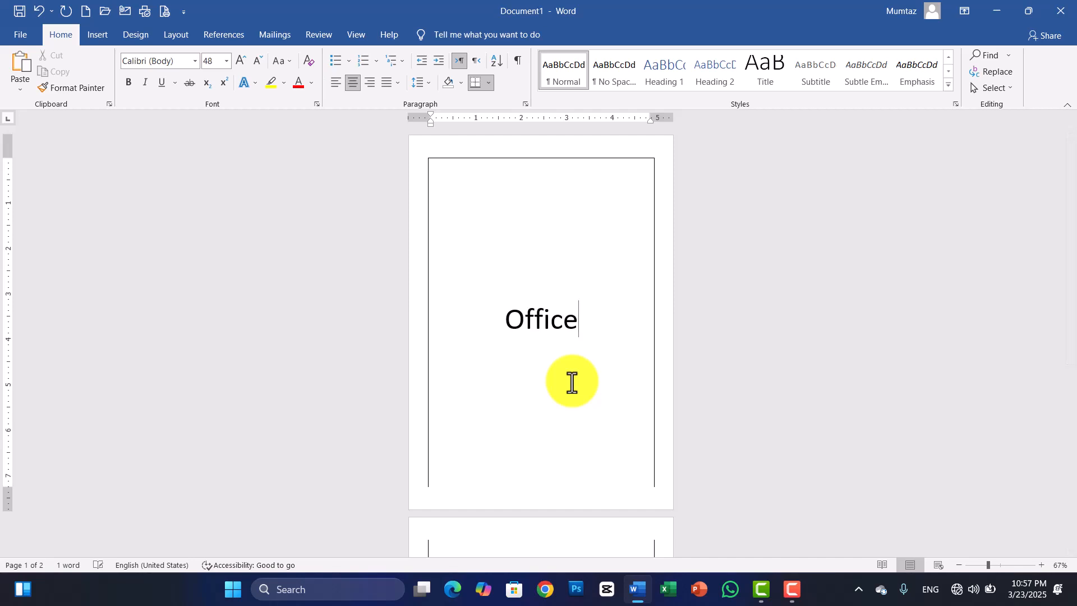
{"action": "left_click", "coordinate": [539, 455]}
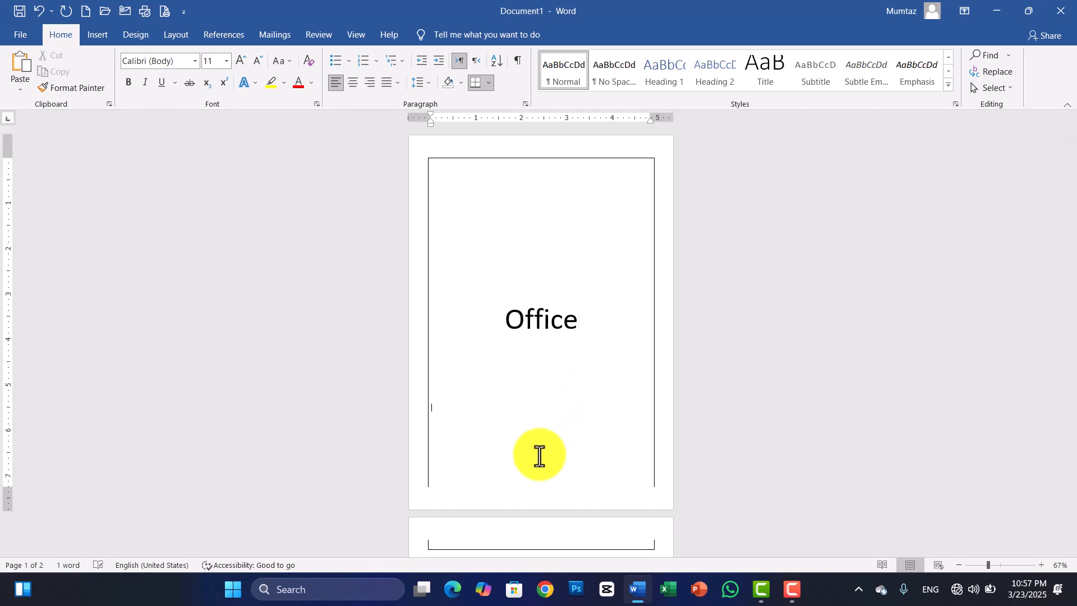
{"action": "key", "text": "BackSpace"}
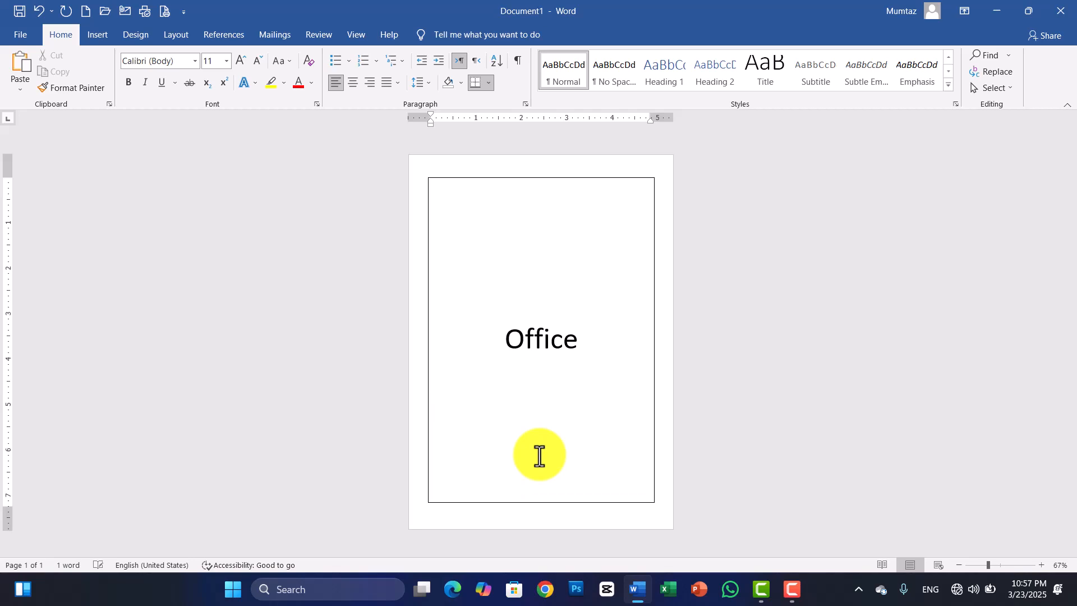
{"action": "key", "text": "Return"}
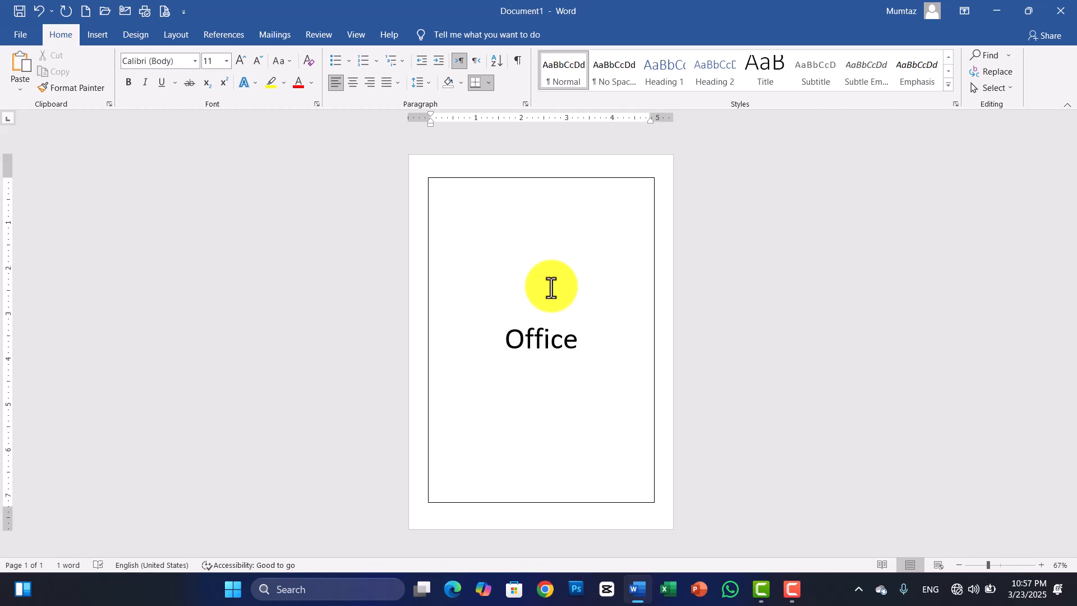
- Try moving the Office text up one line and adding a blank line directly below it
{"action": "key", "text": "BackSpace"}
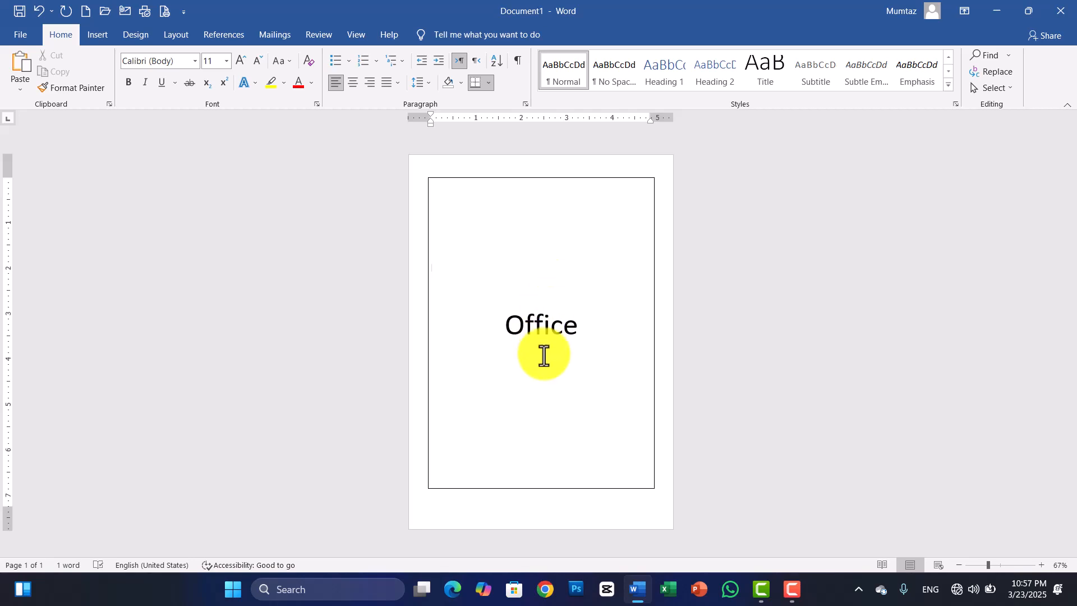
{"action": "left_click", "coordinate": [614, 333]}
{"action": "key", "text": "Return"}
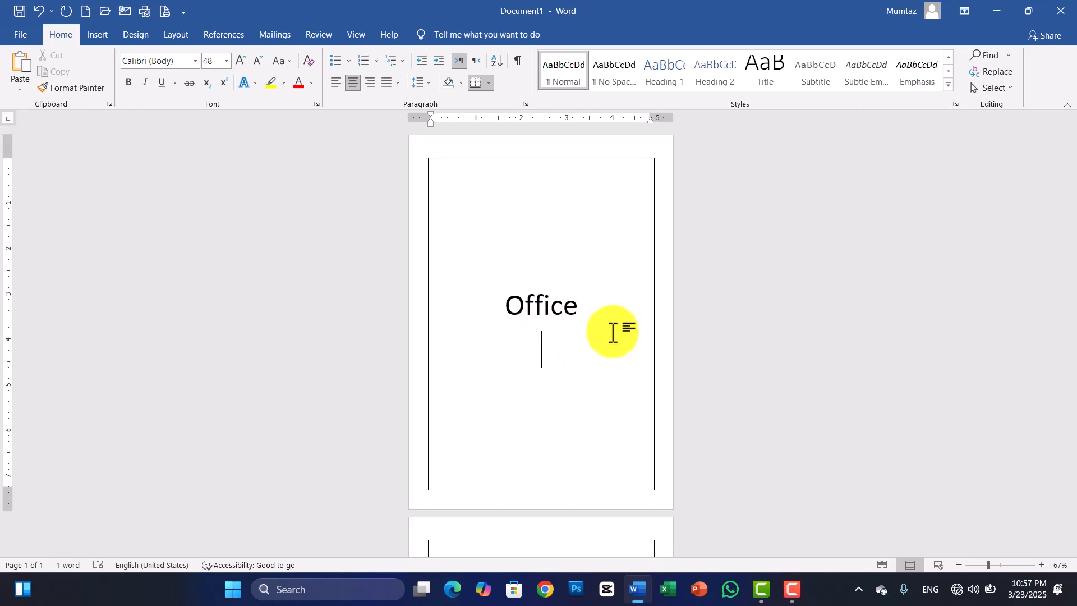
{"action": "key", "text": "ctrl+l"}
{"action": "key", "text": "BackSpace"}
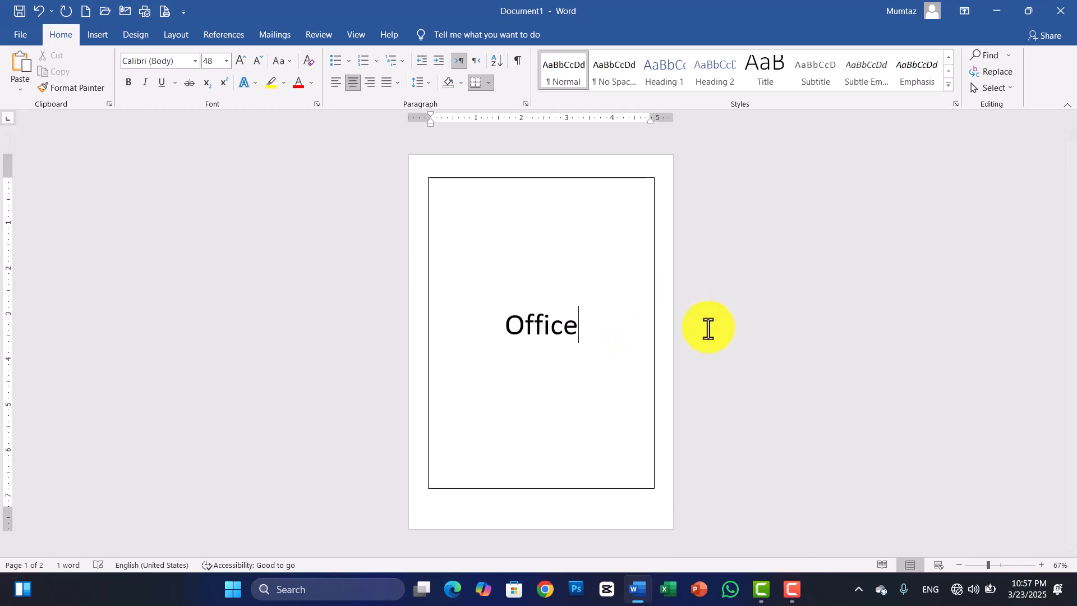
{"action": "left_click", "coordinate": [559, 278]}
{"action": "key", "text": "Return"}
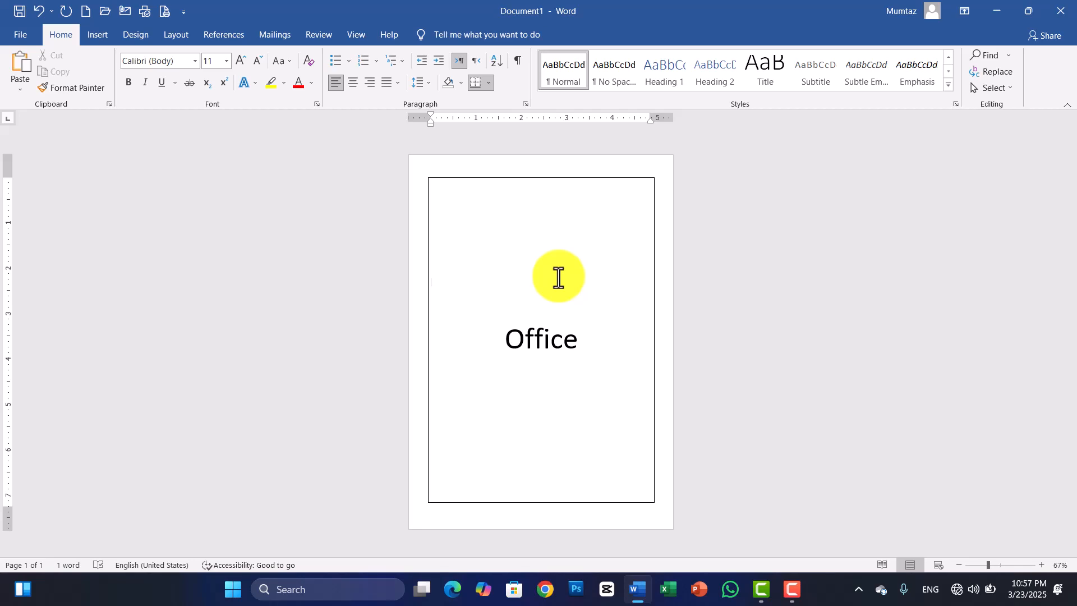
- Draw a right block arrow about 3.02" wide and 0.72" high beneath the Office text and give it the solid black style
{"action": "left_click", "coordinate": [104, 33]}
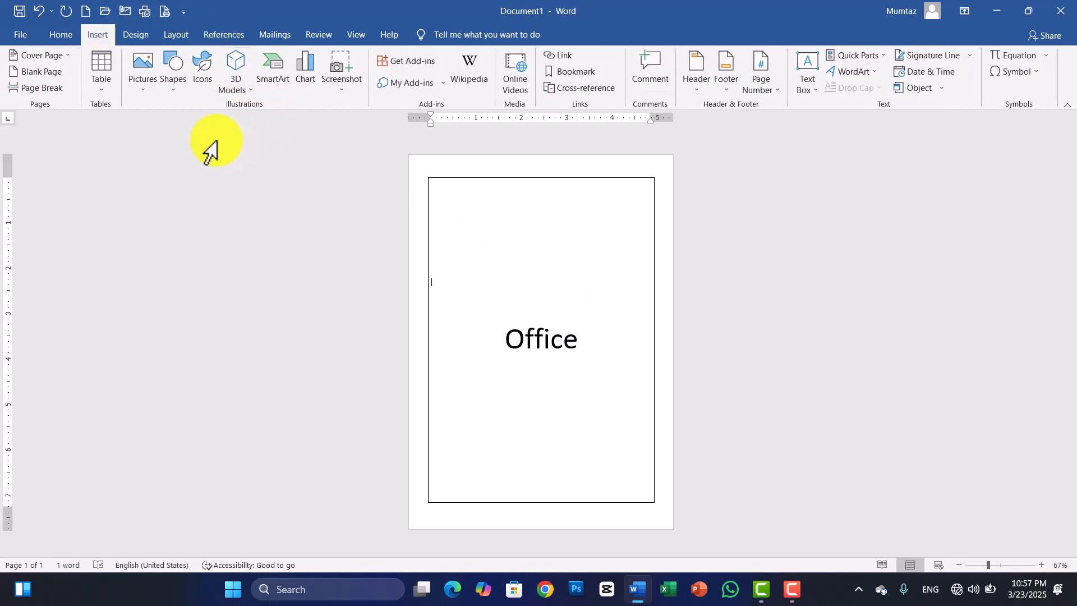
{"action": "left_click", "coordinate": [173, 92]}
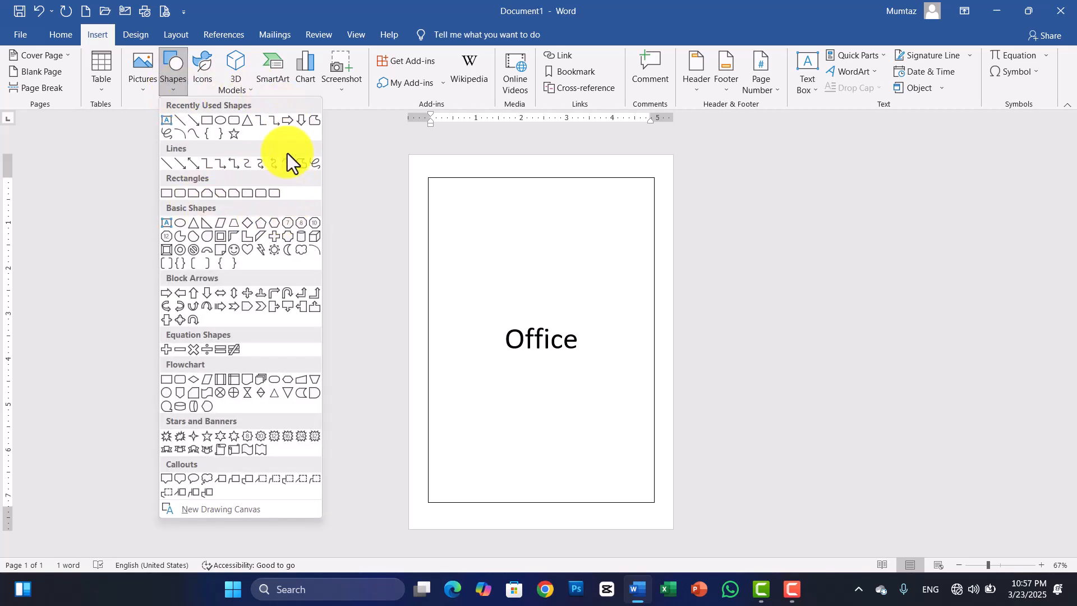
{"action": "left_click", "coordinate": [287, 119]}
{"action": "left_click_drag", "start_coordinate": [476, 354], "coordinate": [615, 388]}
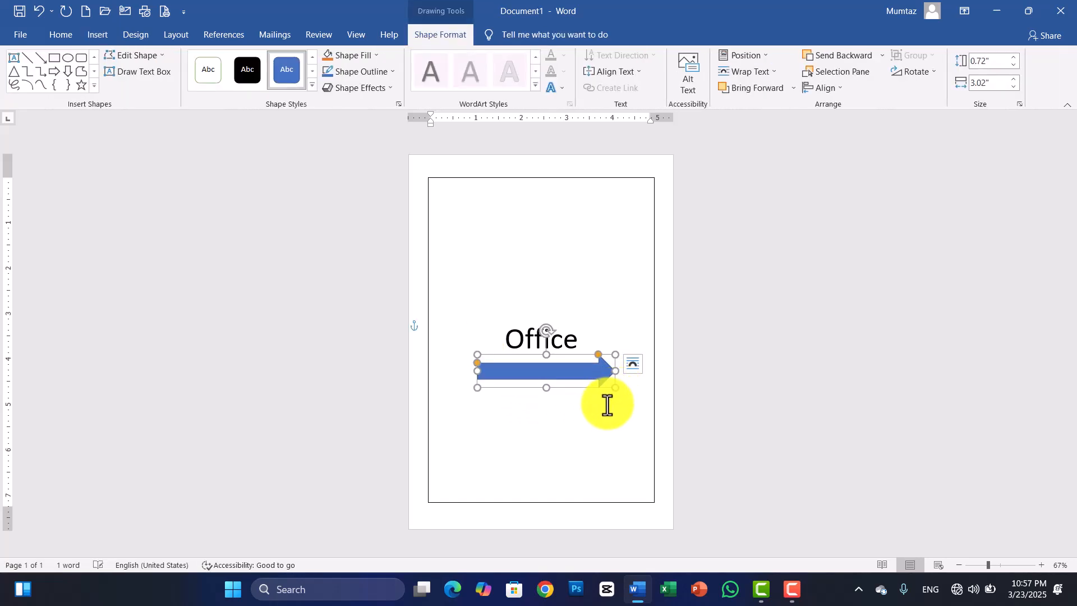
{"action": "left_click", "coordinate": [247, 75]}
{"action": "left_click", "coordinate": [504, 245]}
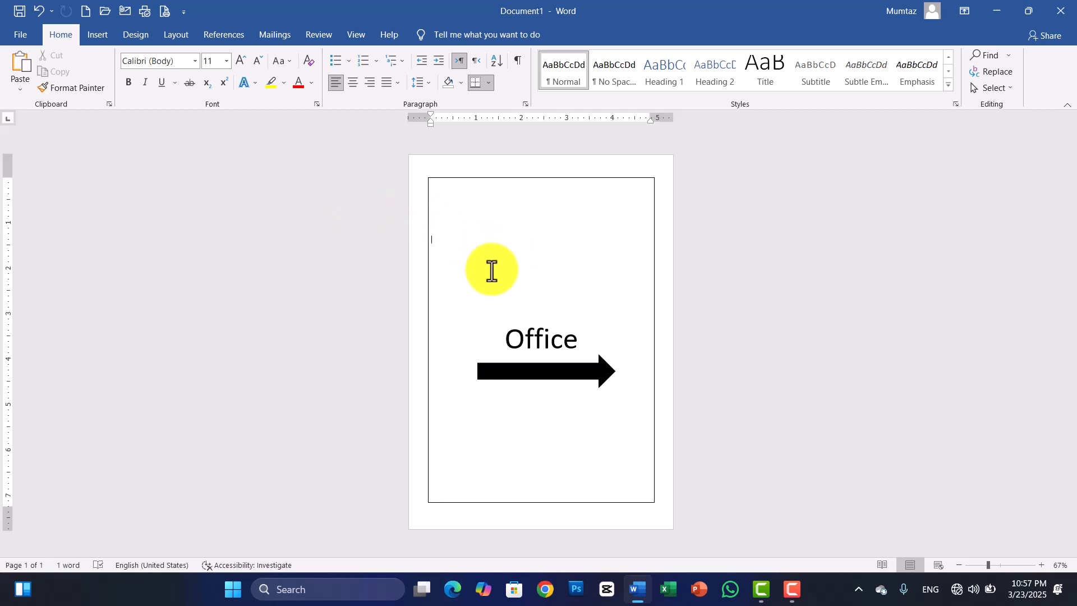
{"action": "left_click", "coordinate": [521, 336]}
{"action": "left_click", "coordinate": [524, 367]}
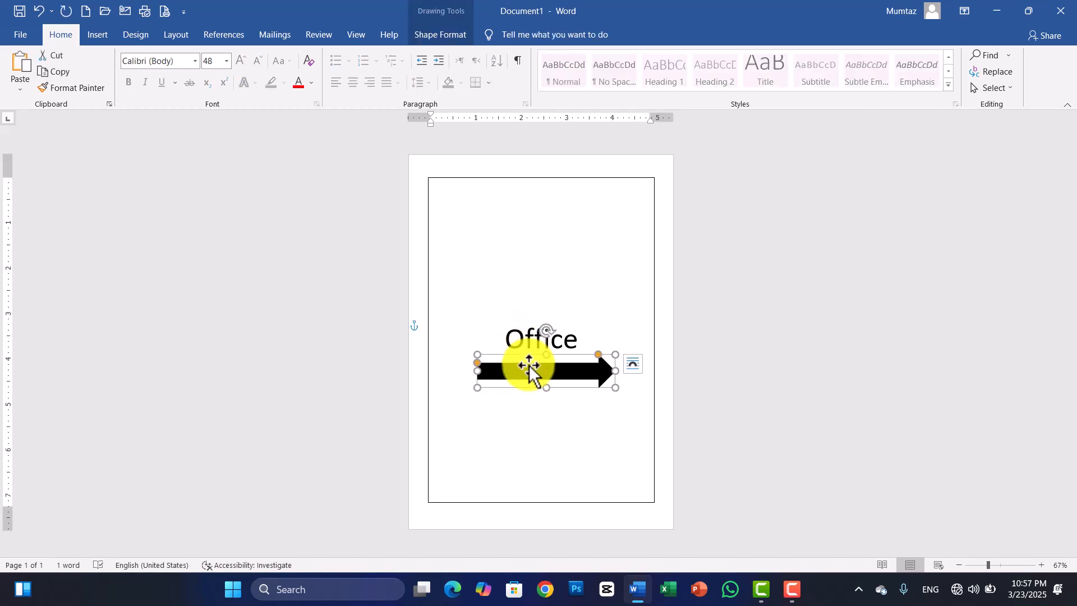
{"action": "left_click", "coordinate": [432, 36]}
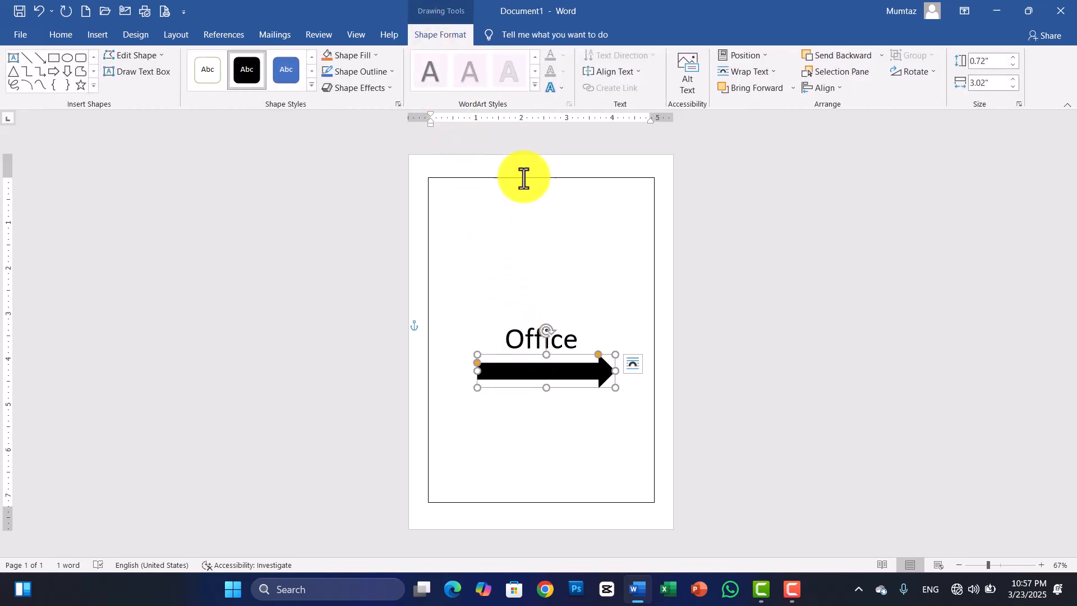
{"action": "left_click", "coordinate": [533, 210]}
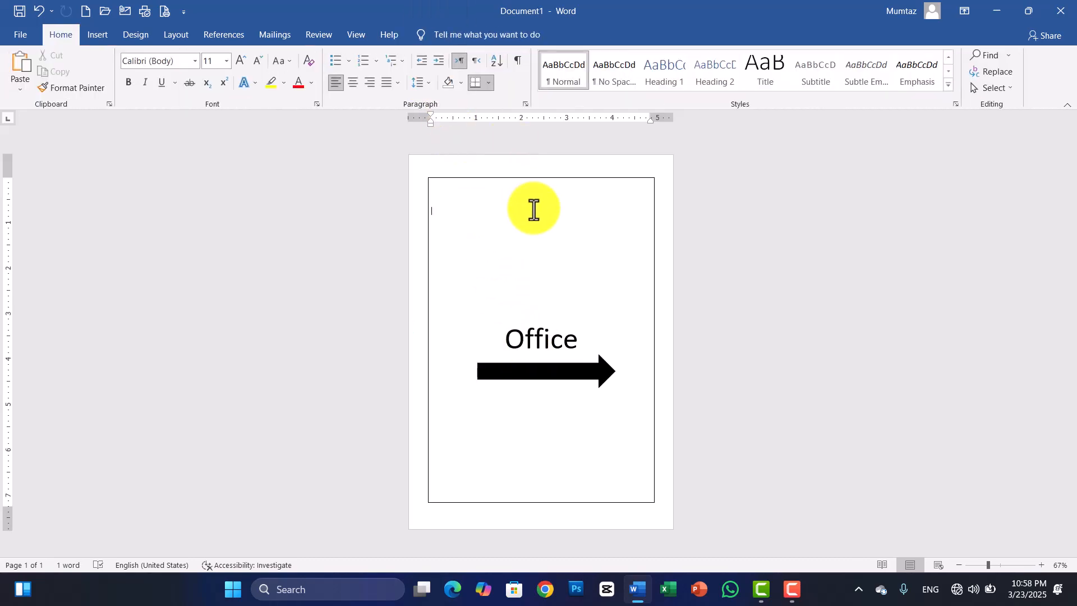
- Shade the paragraphs inside the frame with a solid black fill
{"action": "left_click", "coordinate": [186, 39]}
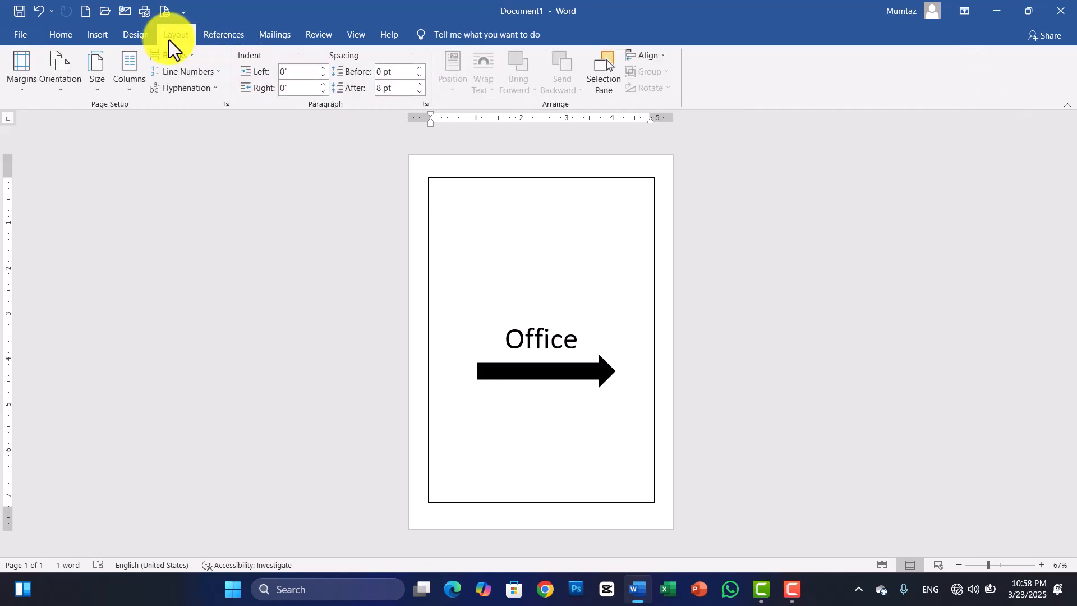
{"action": "left_click", "coordinate": [144, 39]}
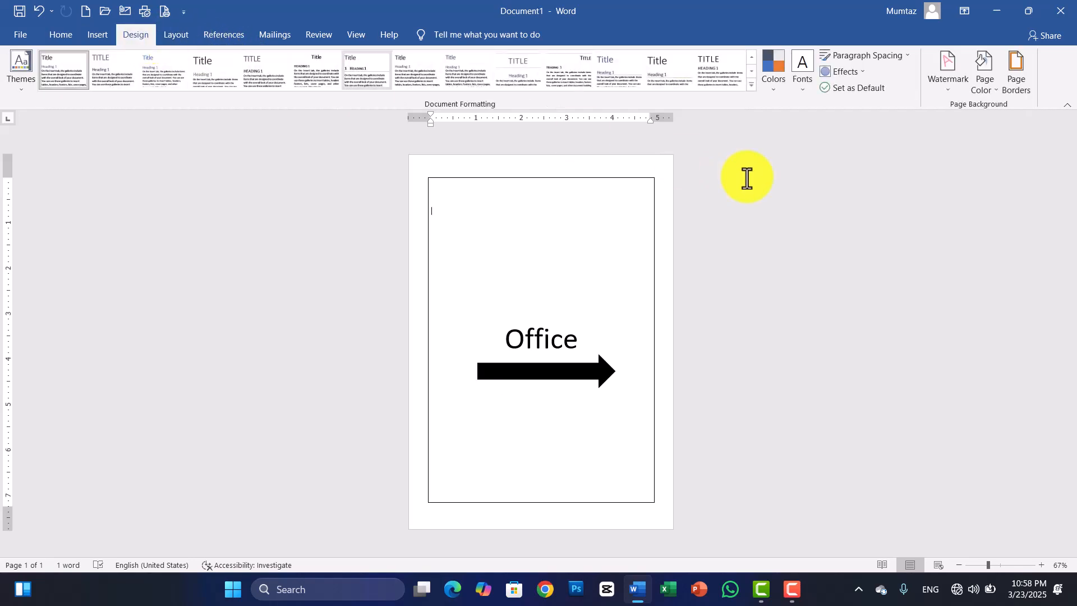
{"action": "left_click", "coordinate": [1020, 77]}
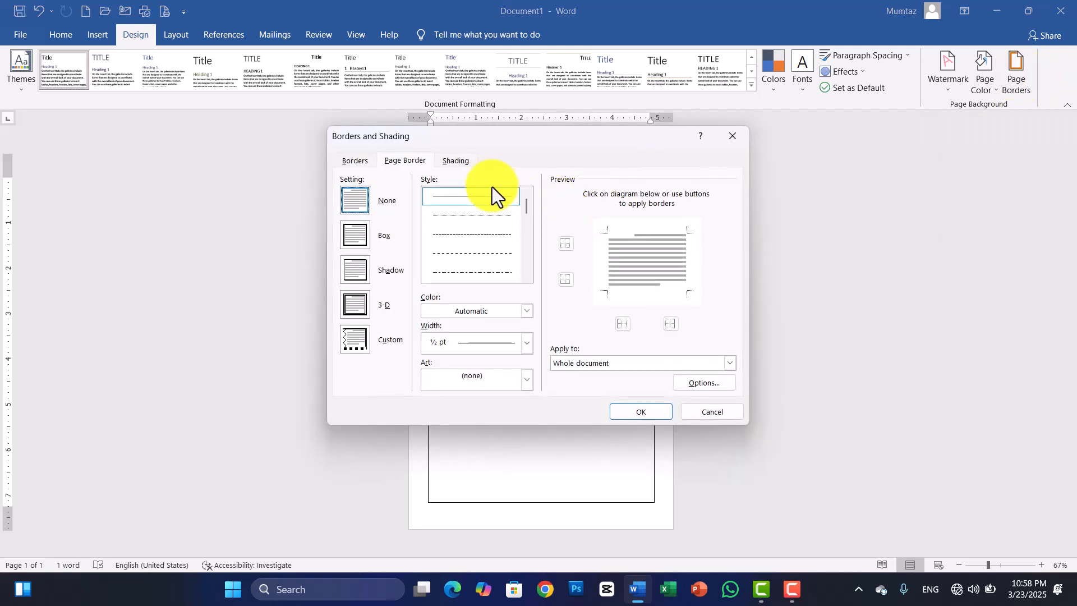
{"action": "left_click", "coordinate": [455, 162]}
{"action": "left_click", "coordinate": [421, 196]}
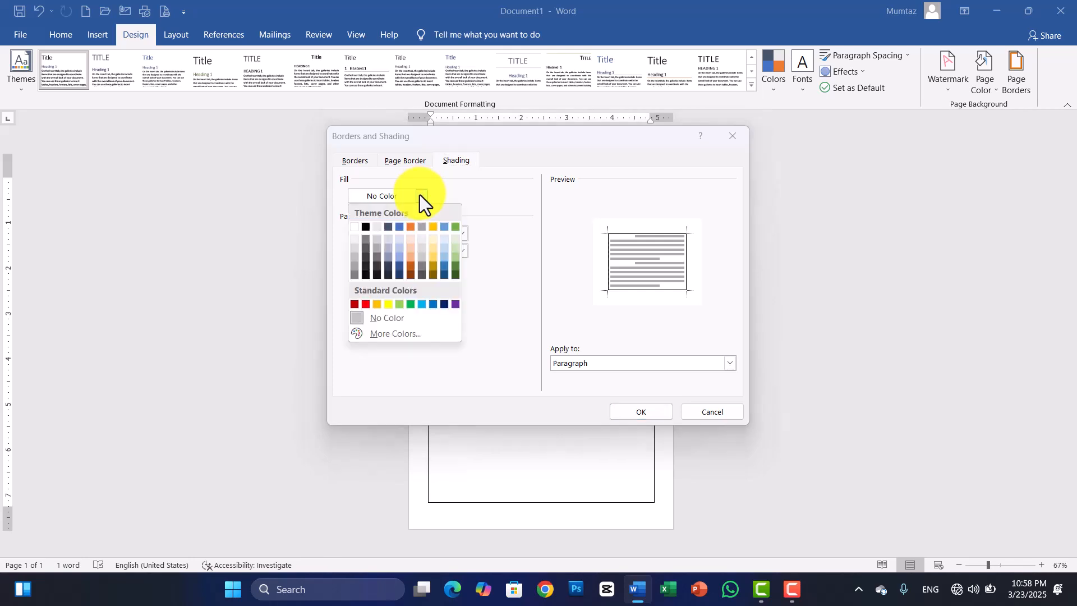
{"action": "left_click", "coordinate": [369, 230]}
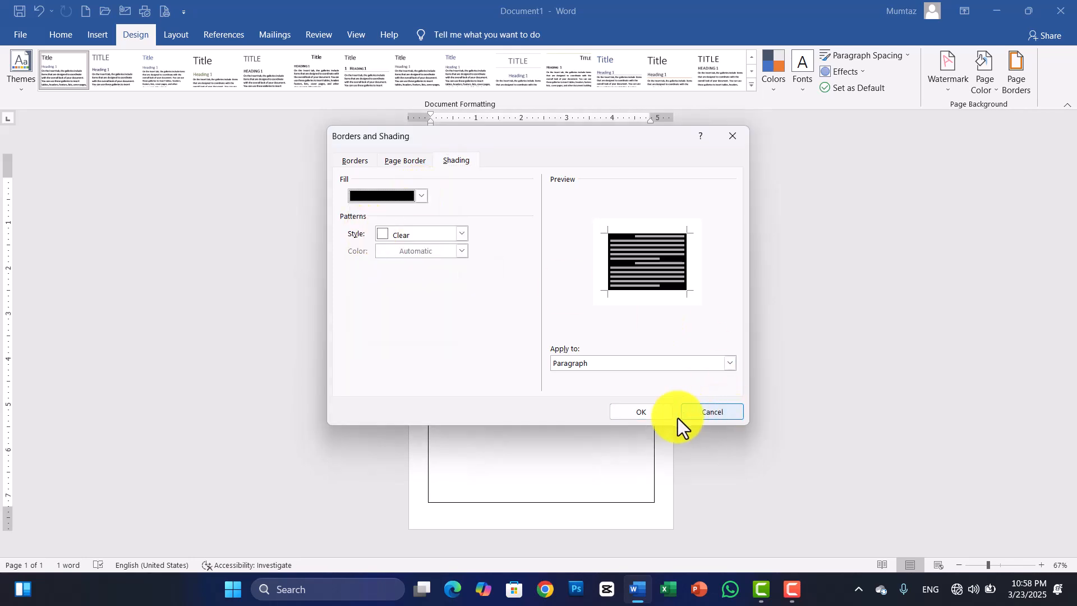
{"action": "left_click", "coordinate": [640, 413]}
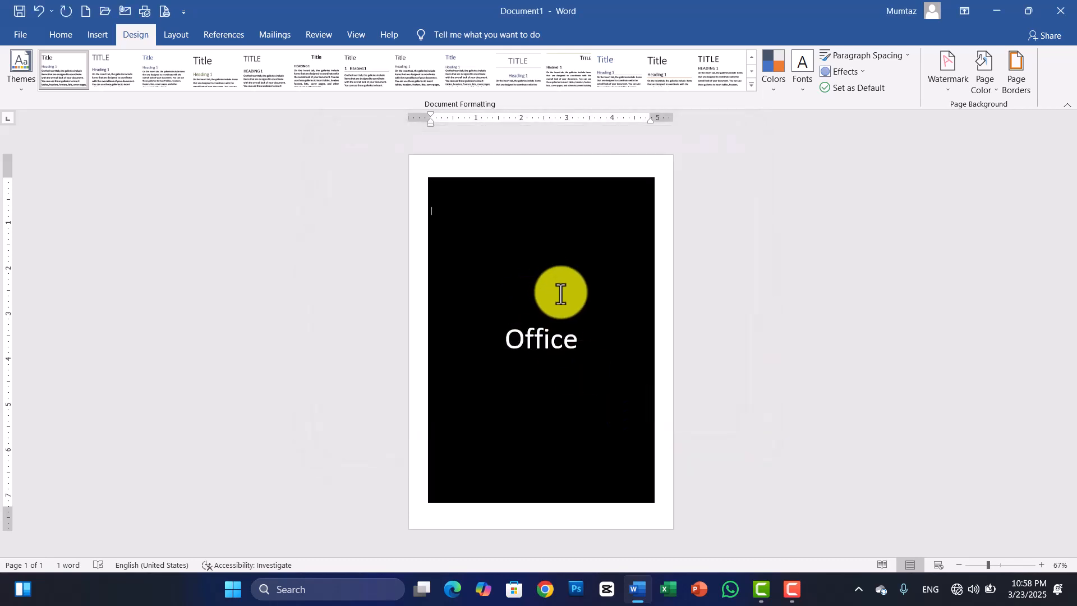
{"action": "left_click", "coordinate": [541, 370]}
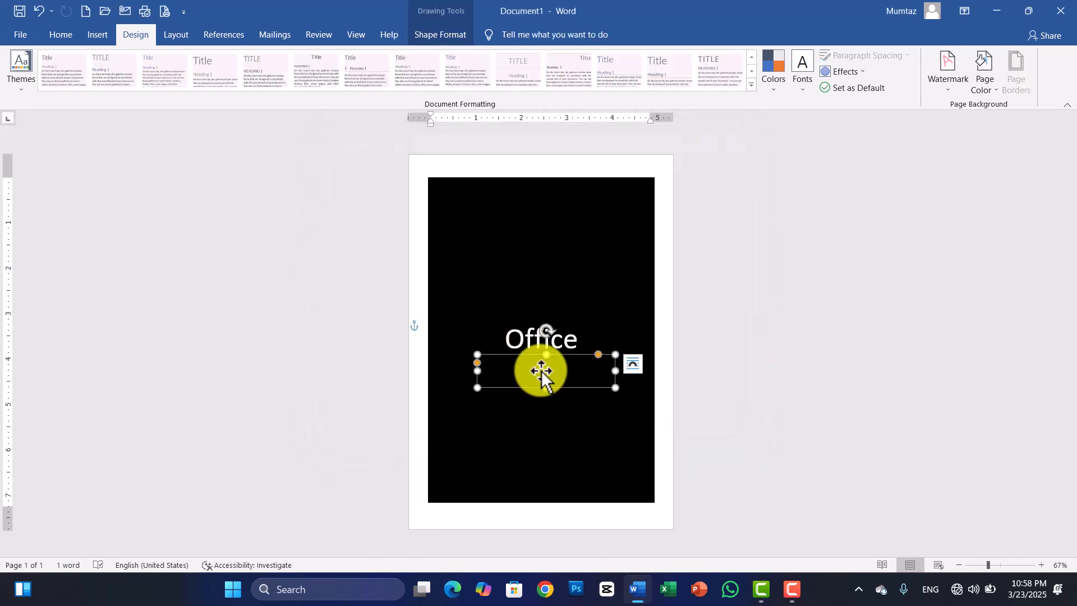
{"action": "left_click", "coordinate": [997, 89]}
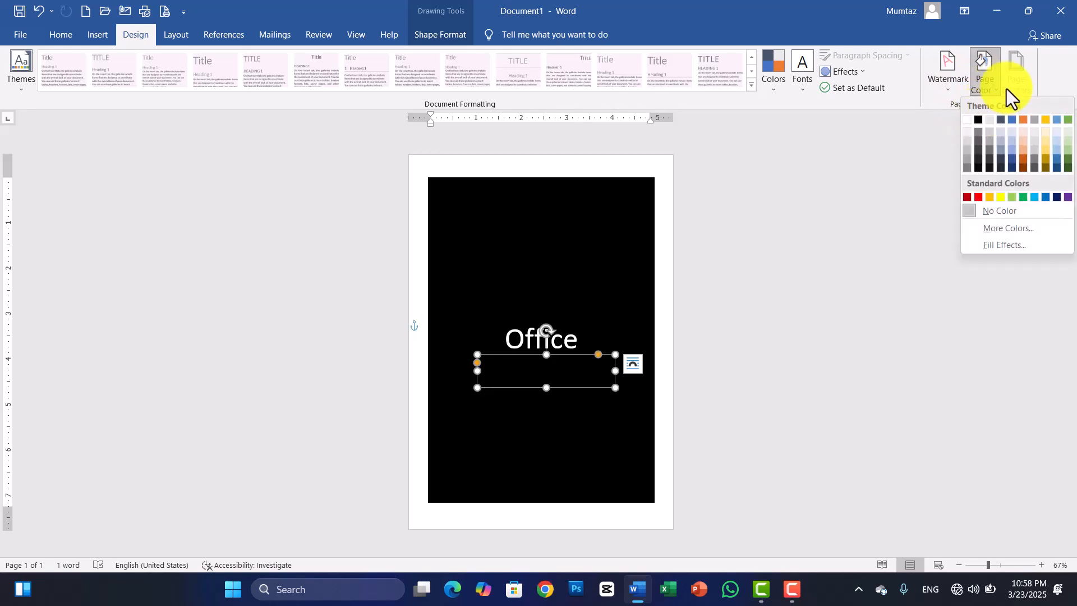
{"action": "left_click", "coordinate": [840, 230]}
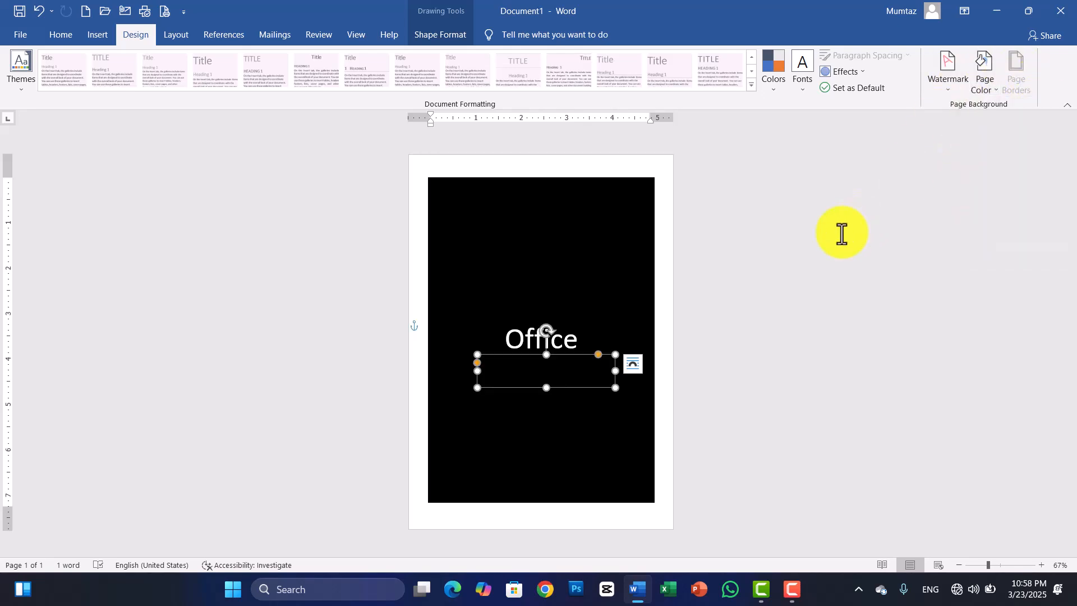
{"action": "left_click", "coordinate": [563, 295]}
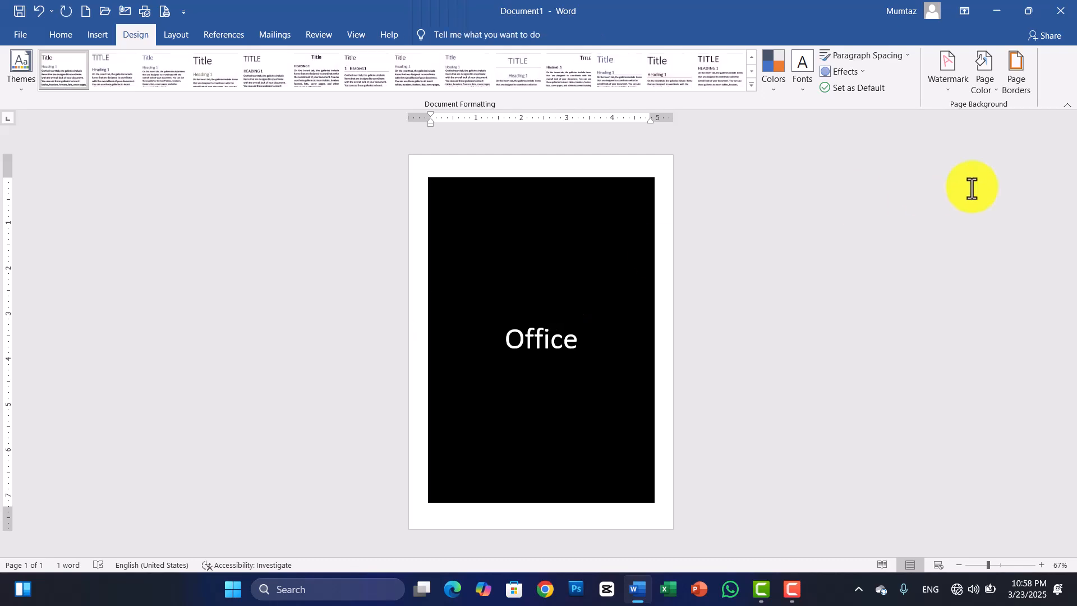
- Remove the black shading from the framed paragraphs by setting their fill to No Color
{"action": "left_click", "coordinate": [1018, 84]}
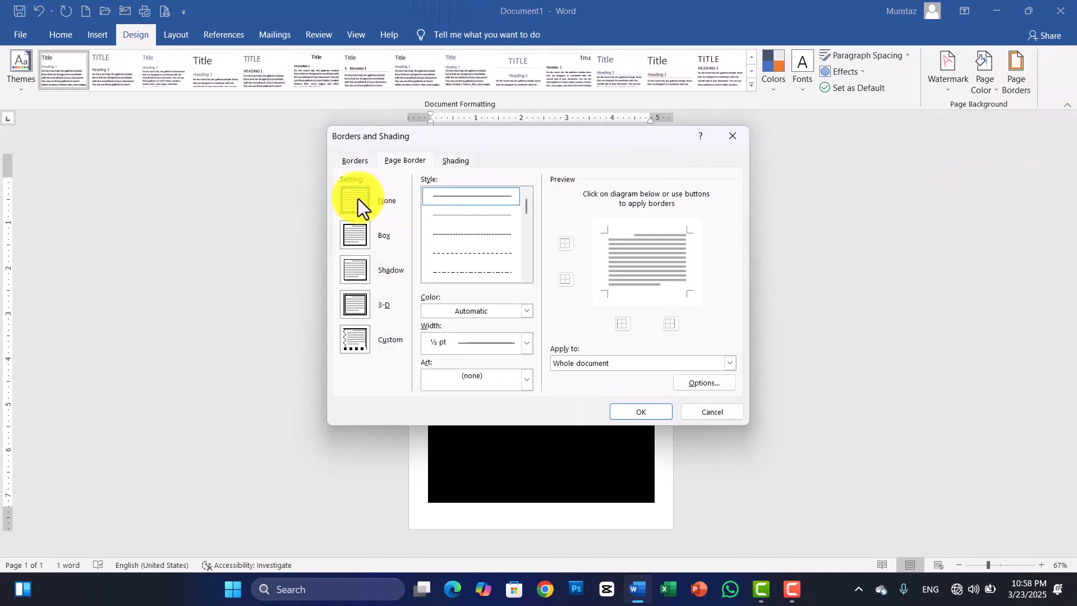
{"action": "left_click", "coordinate": [447, 159]}
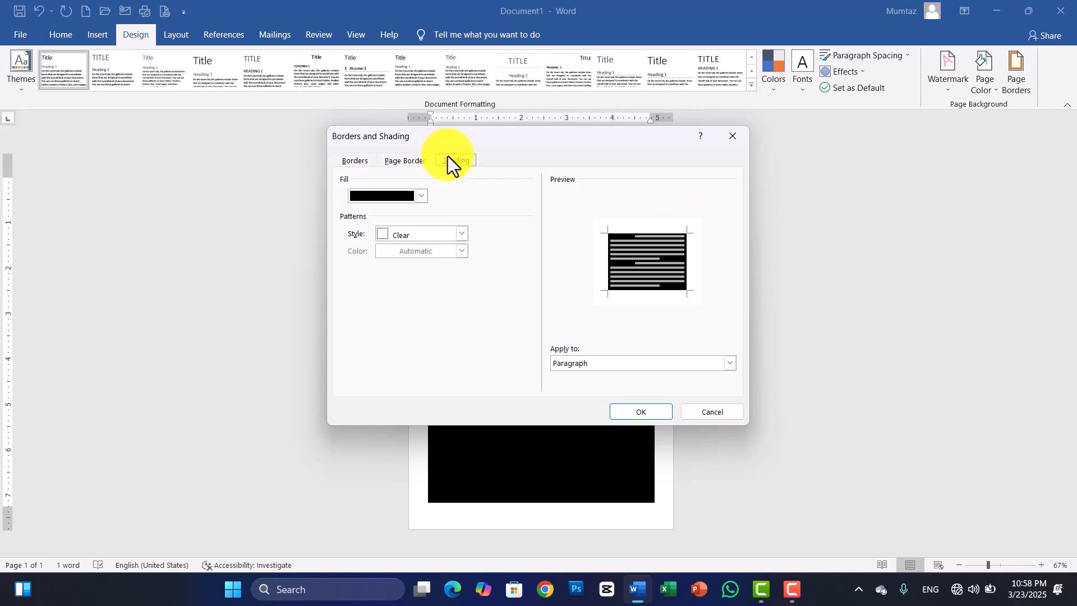
{"action": "left_click", "coordinate": [422, 196]}
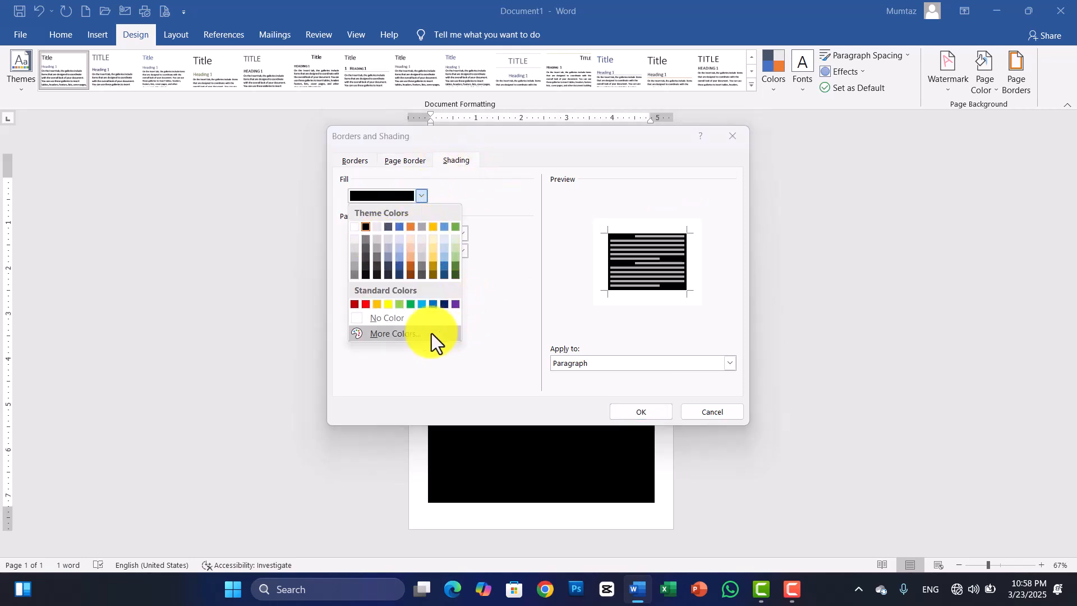
{"action": "left_click", "coordinate": [398, 320]}
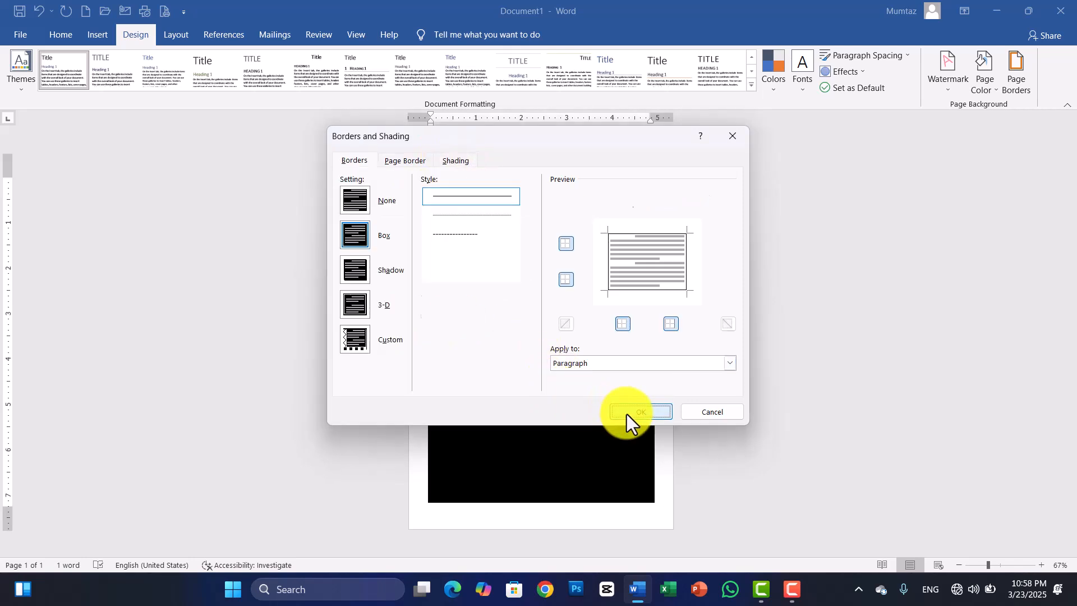
{"action": "left_click", "coordinate": [628, 414]}
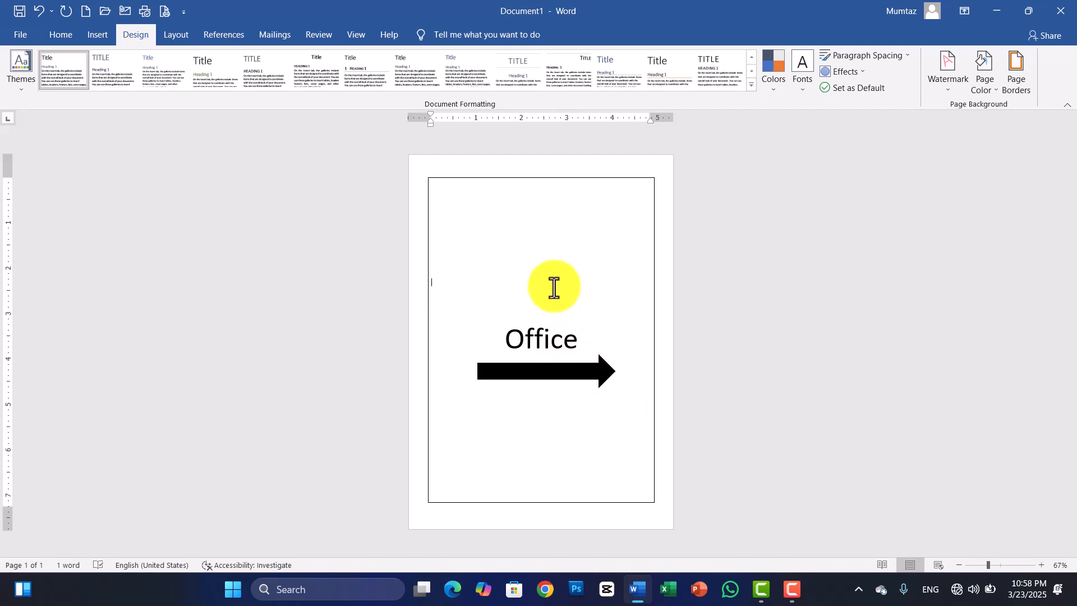
- Move the Office text and arrow up by one line and add a blank line below them inside the frame
{"action": "key", "text": "BackSpace"}
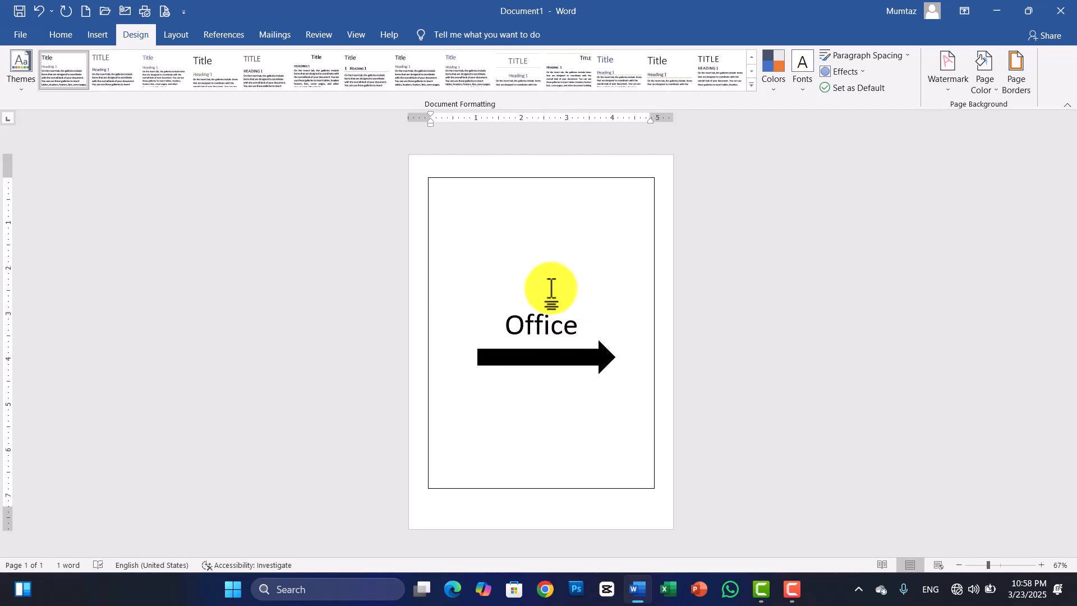
{"action": "key", "text": "Return"}
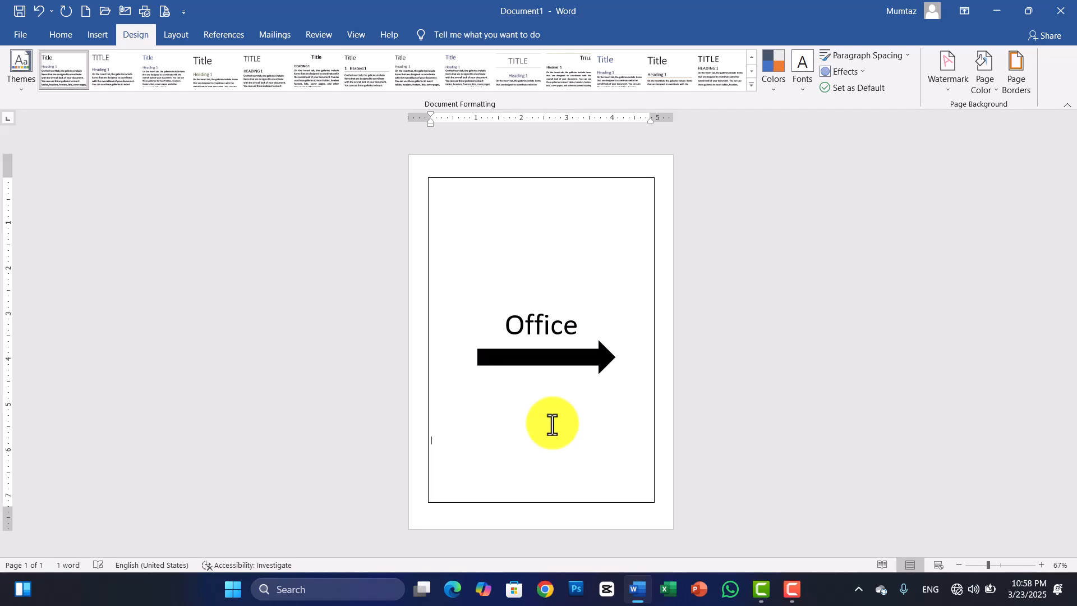
{"action": "key", "text": "Return"}
{"action": "key", "text": "BackSpace"}
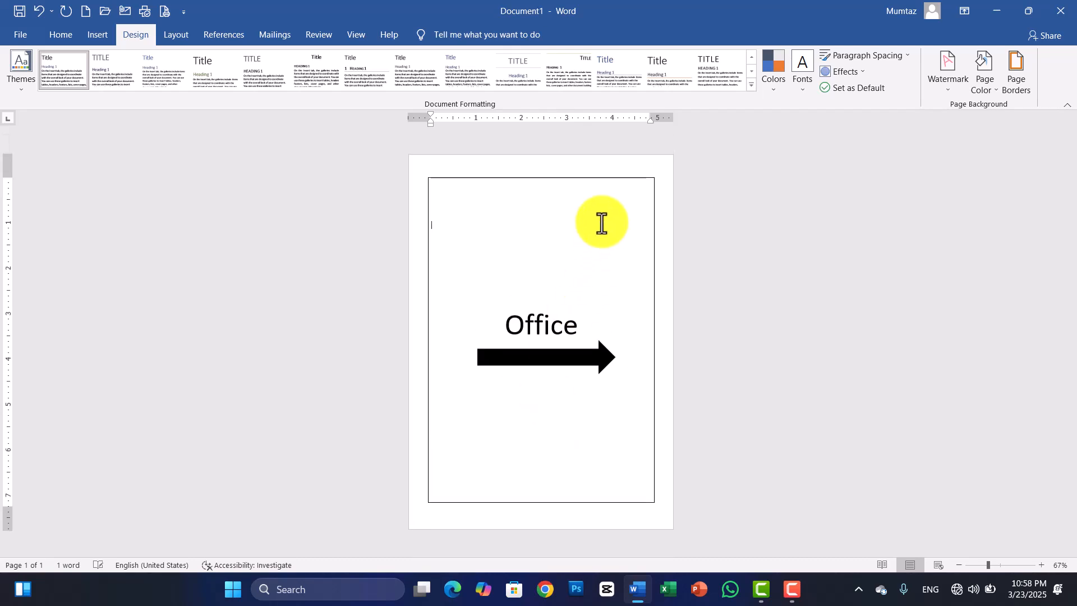
{"action": "left_click", "coordinate": [996, 86]}
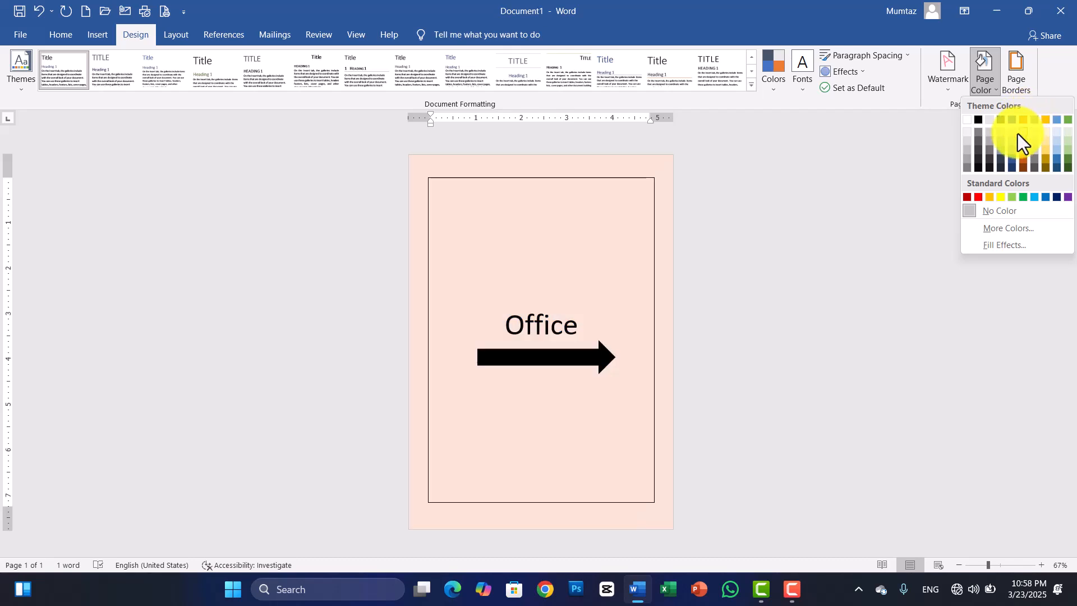
{"action": "left_click", "coordinate": [575, 231]}
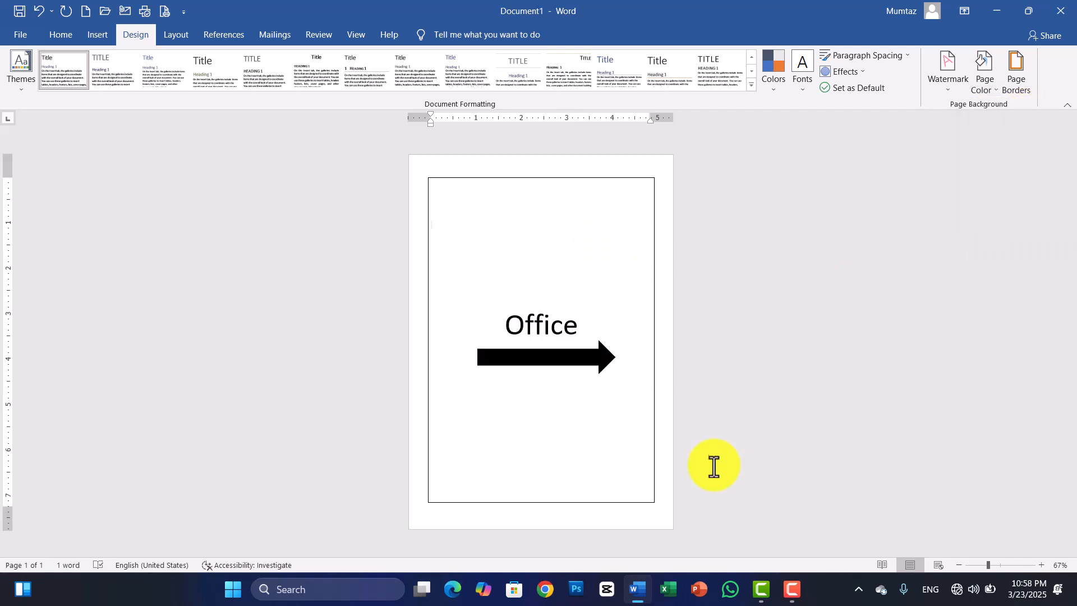
{"action": "mouse_move", "coordinate": [794, 592]}
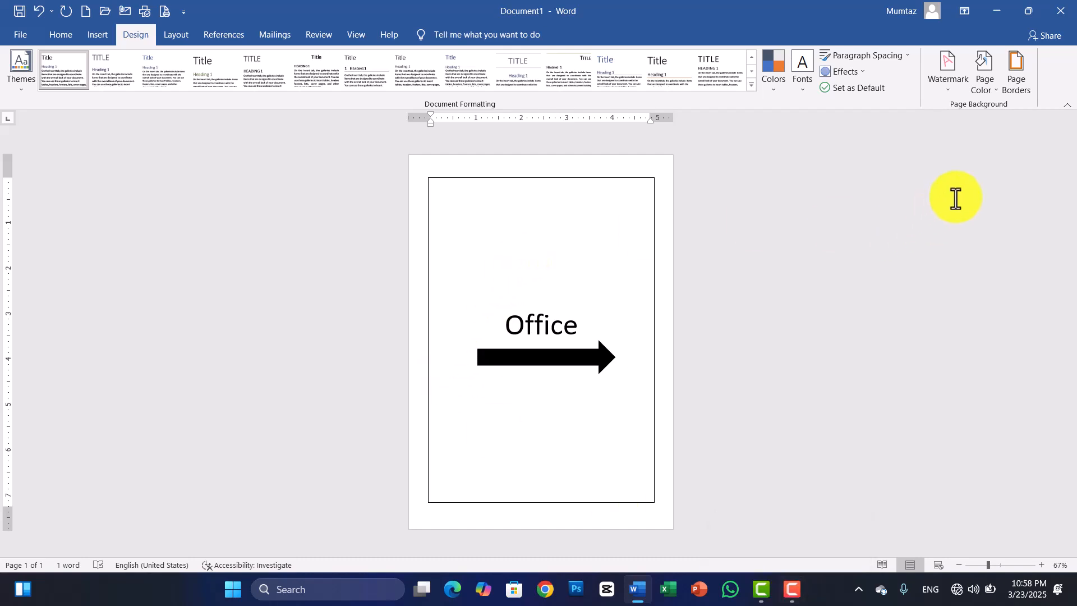
- Shade the framed paragraphs with the solid blue theme colour, leaving the page border colour on Automatic
{"action": "left_click", "coordinate": [1023, 90]}
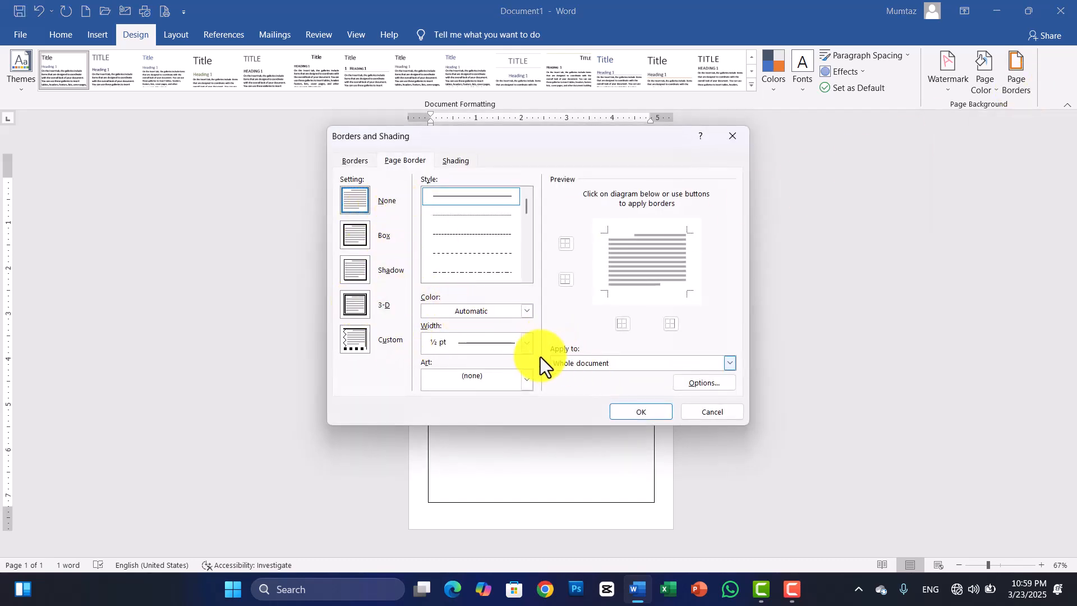
{"action": "left_click", "coordinate": [526, 314]}
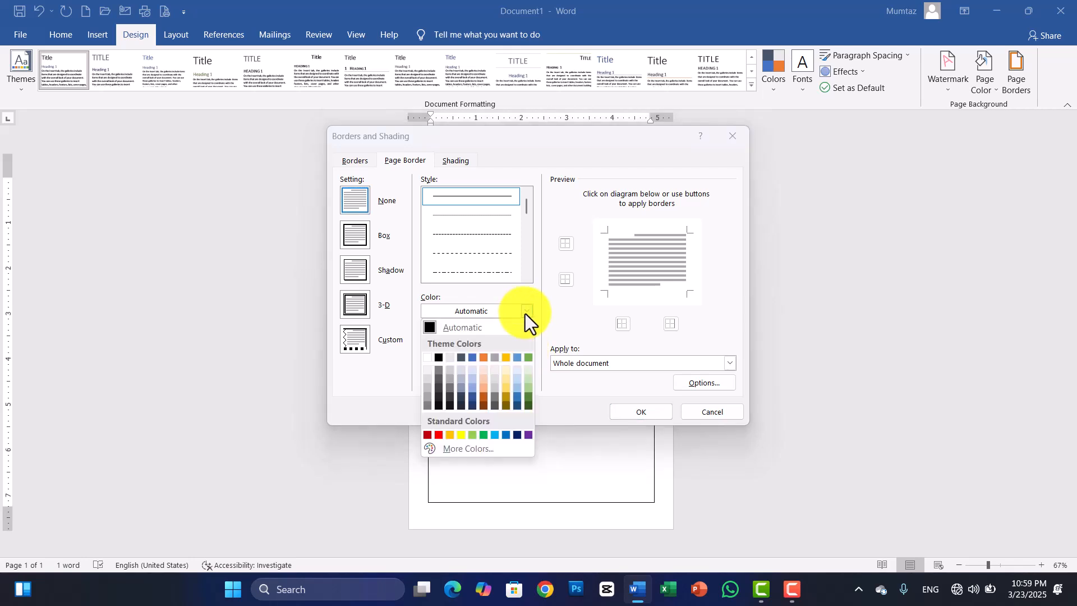
{"action": "left_click", "coordinate": [462, 379]}
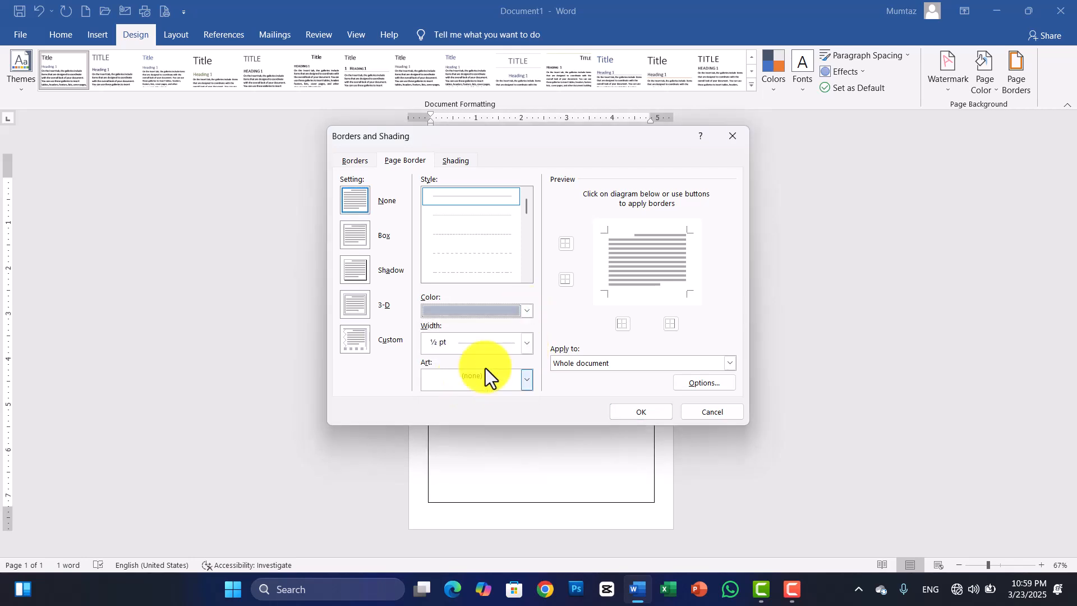
{"action": "left_click", "coordinate": [527, 312]}
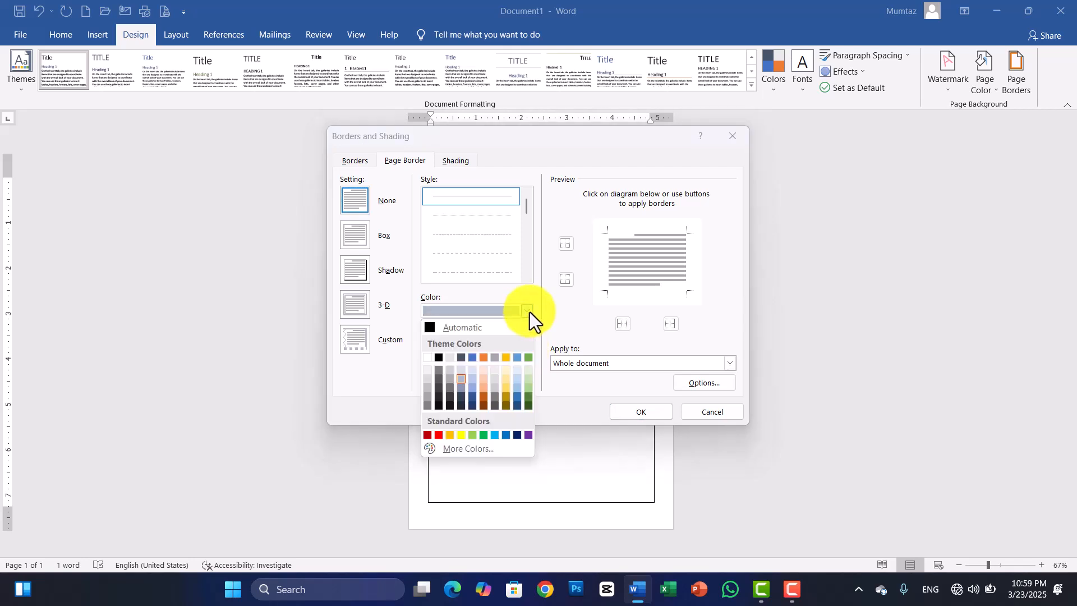
{"action": "left_click", "coordinate": [452, 328]}
{"action": "left_click", "coordinate": [455, 161]}
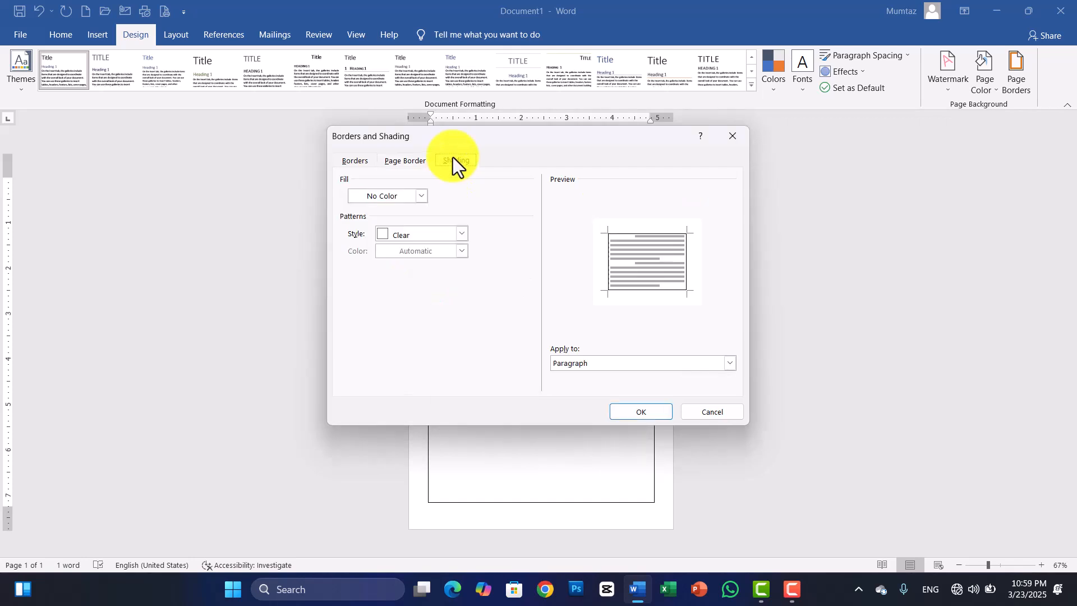
{"action": "left_click", "coordinate": [421, 195]}
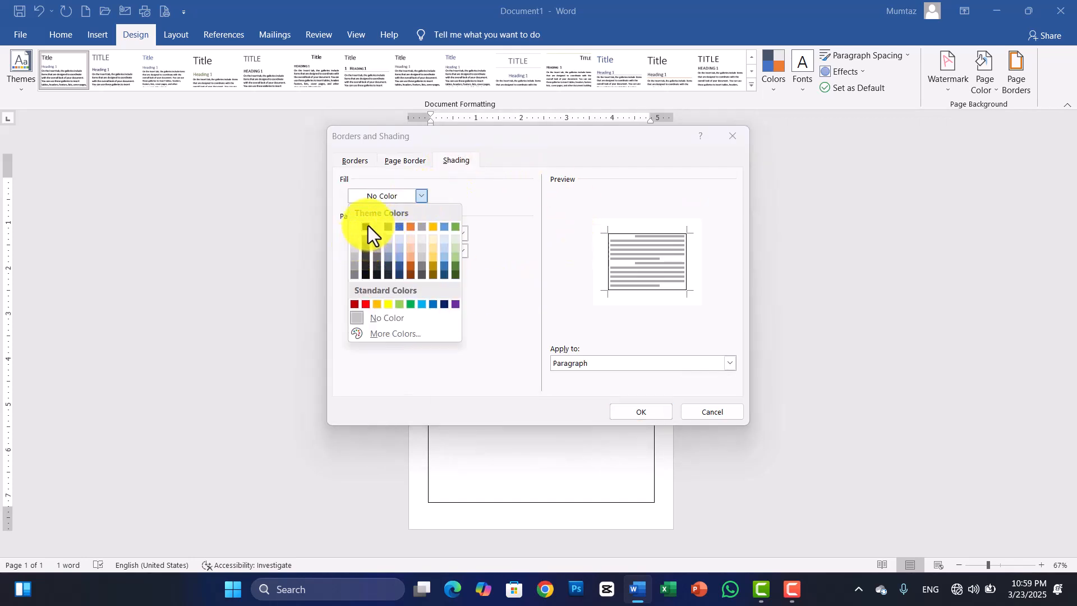
{"action": "left_click", "coordinate": [398, 225]}
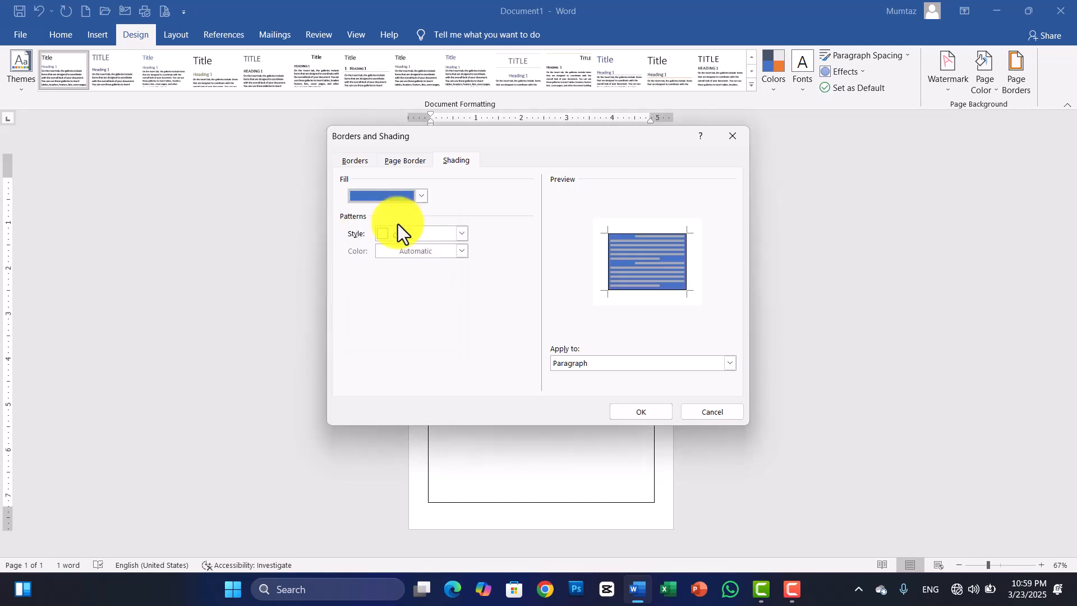
{"action": "left_click", "coordinate": [640, 410]}
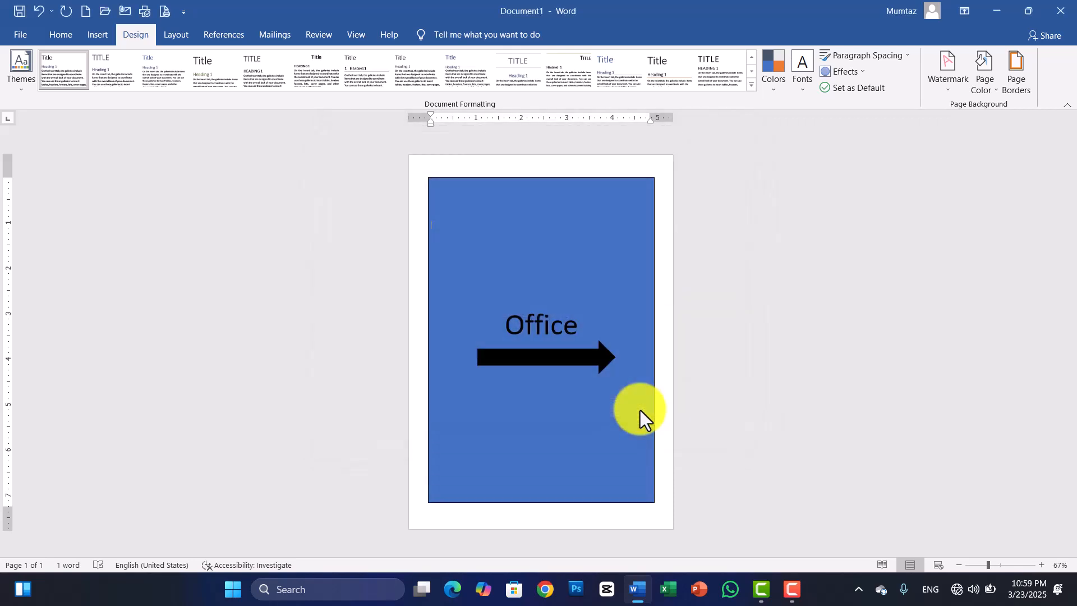
- Apply the white-filled preset shape style to the arrow beneath the Office text and deselect it
{"action": "left_click", "coordinate": [550, 360]}
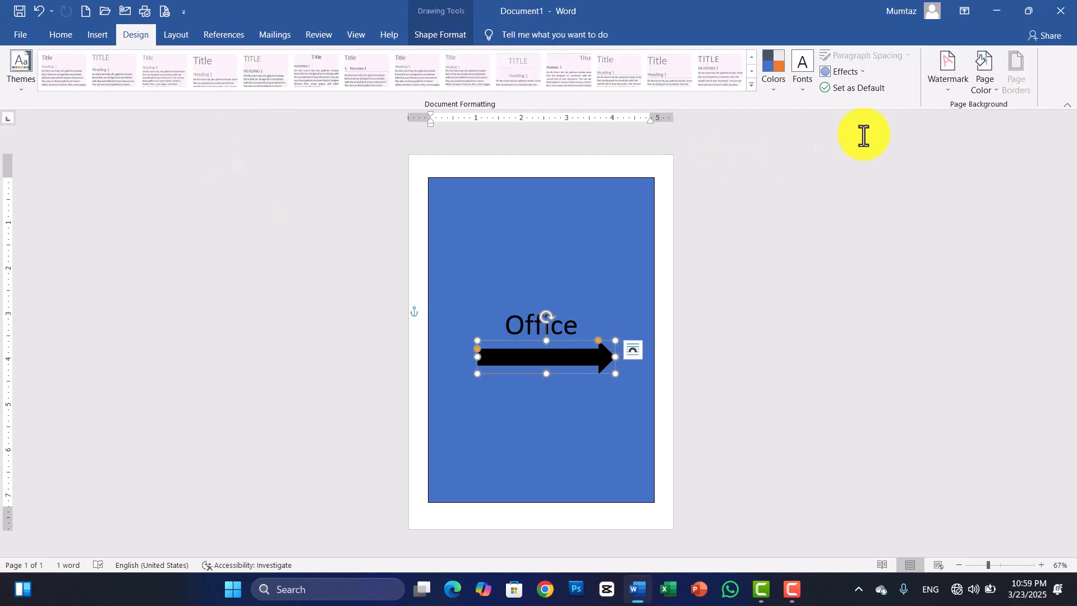
{"action": "left_click", "coordinate": [993, 89]}
{"action": "left_click", "coordinate": [997, 95]}
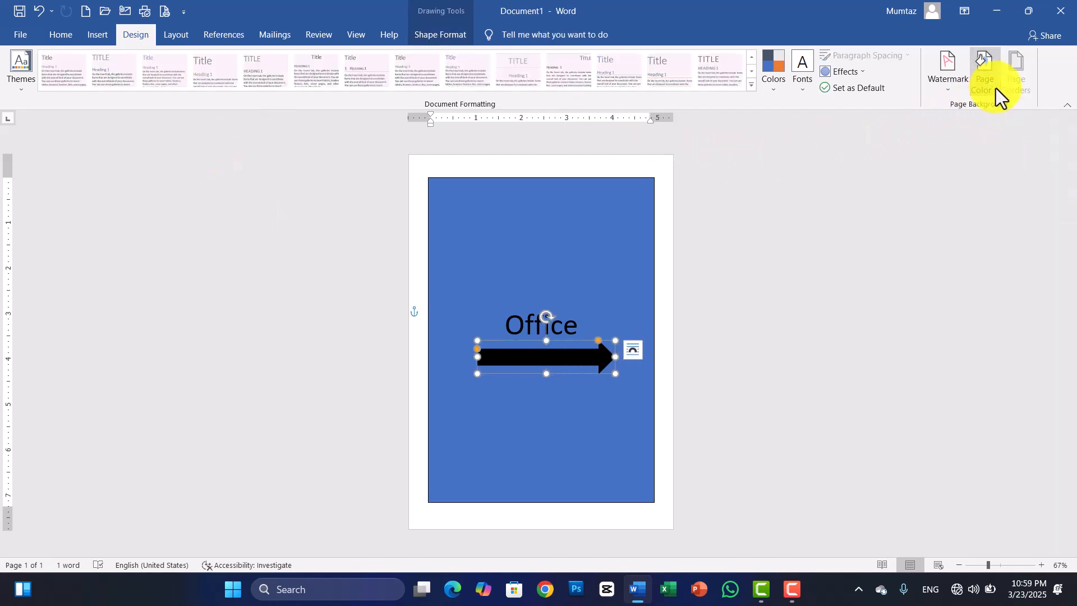
{"action": "left_click", "coordinate": [425, 35]}
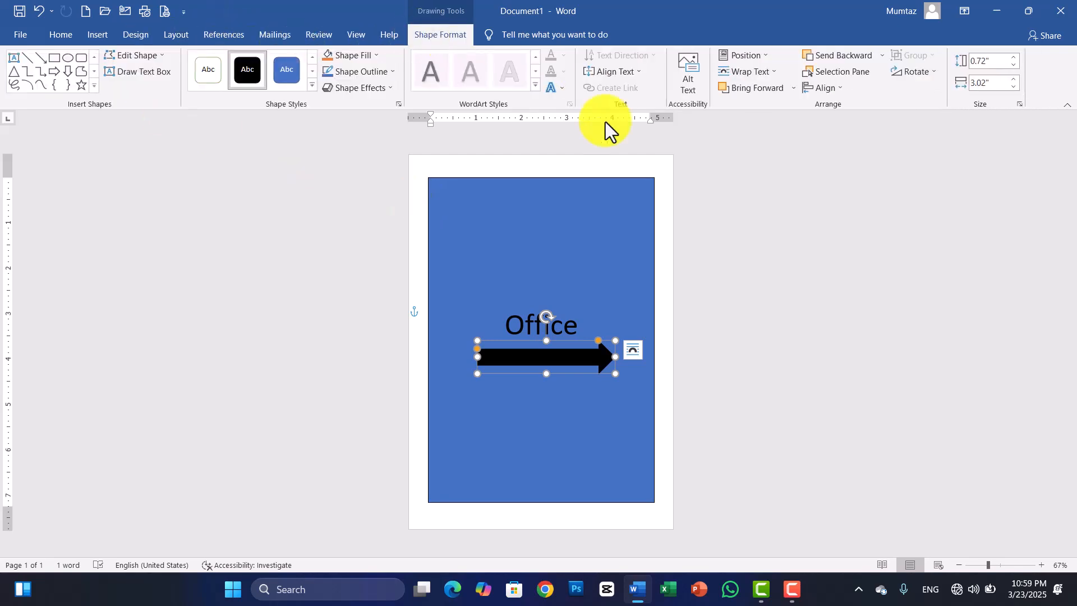
{"action": "left_click", "coordinate": [204, 63]}
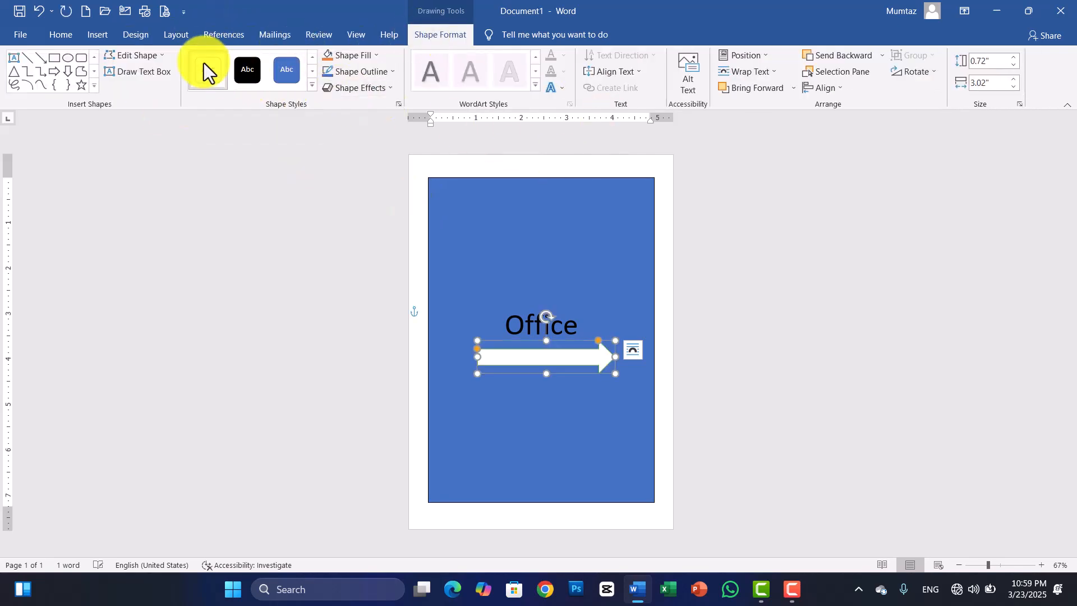
{"action": "left_click", "coordinate": [585, 418]}
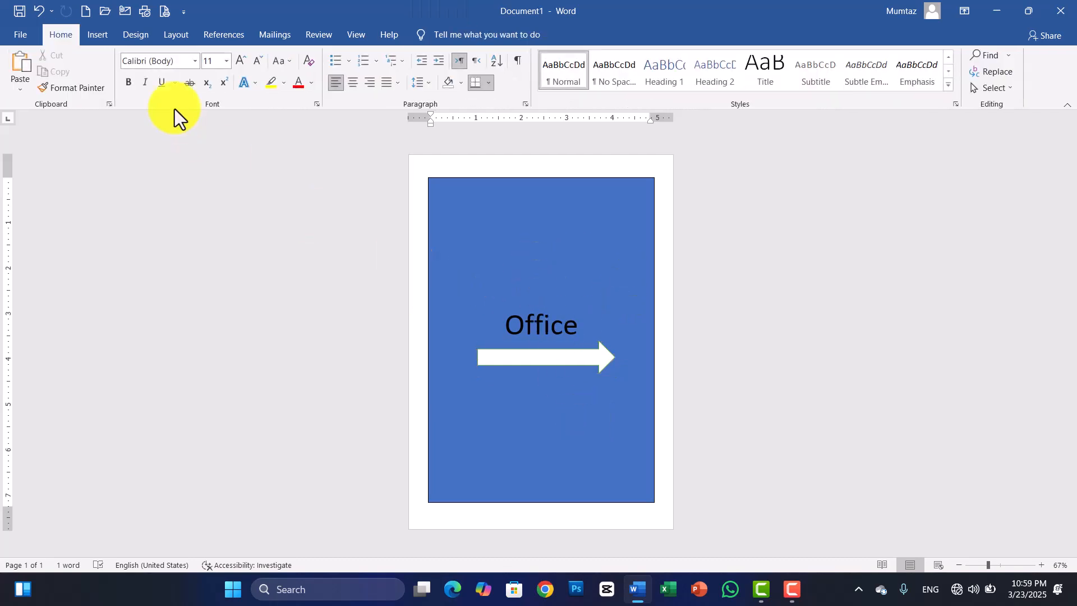
{"action": "left_click", "coordinate": [177, 36]}
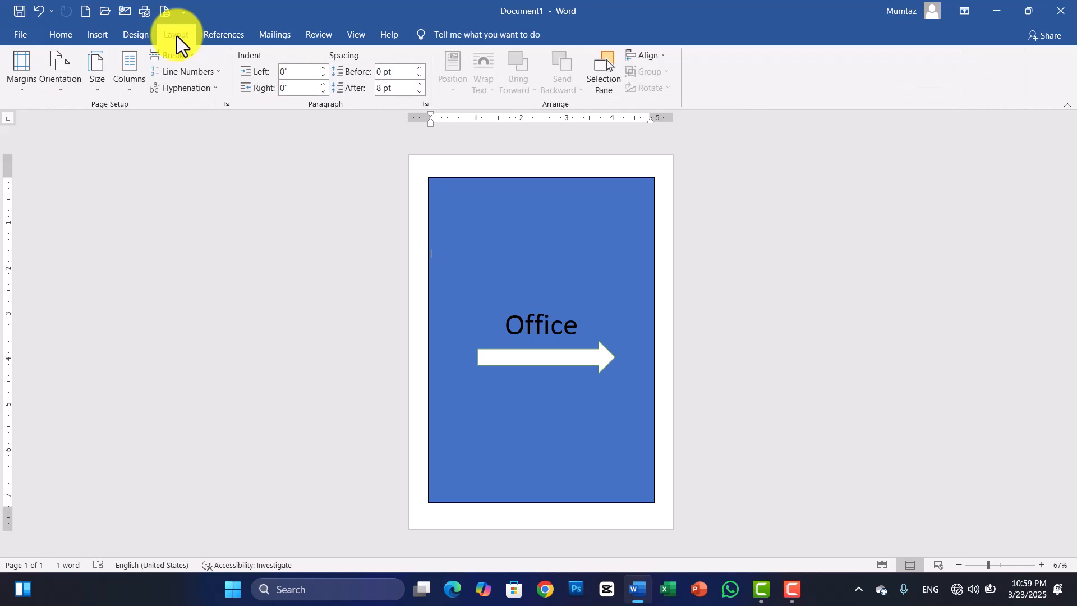
- Set the page colour to the solid black theme colour around the blue framed area
{"action": "left_click", "coordinate": [141, 35]}
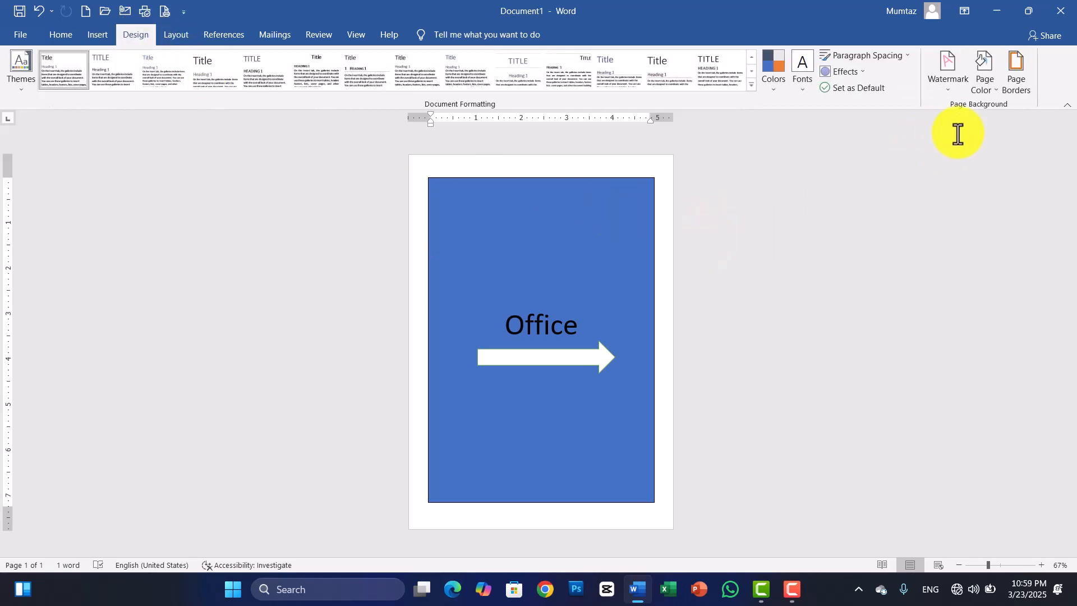
{"action": "left_click", "coordinate": [988, 84]}
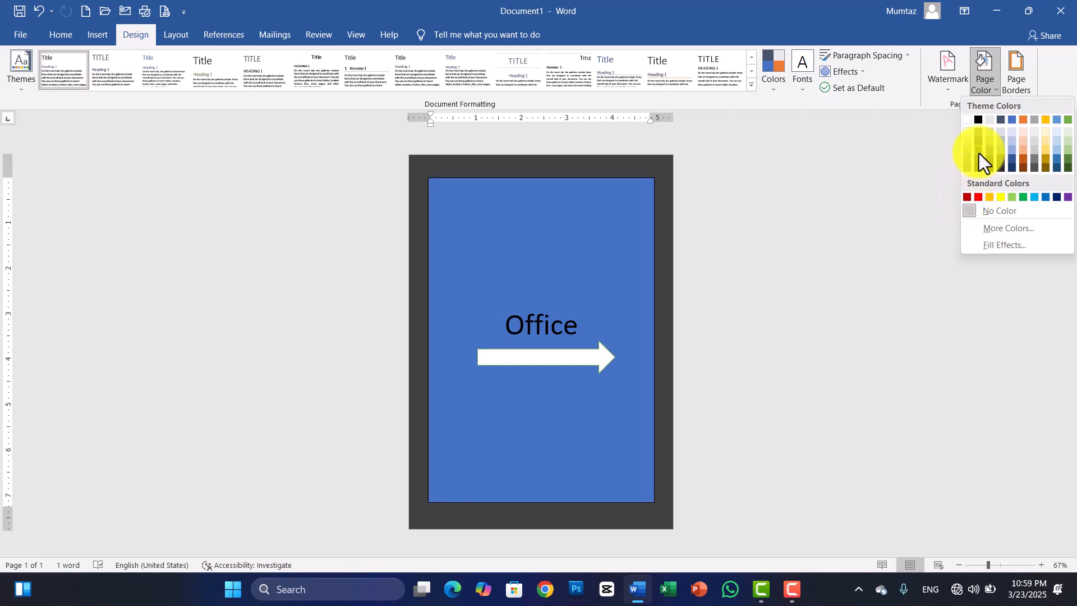
{"action": "left_click", "coordinate": [979, 121]}
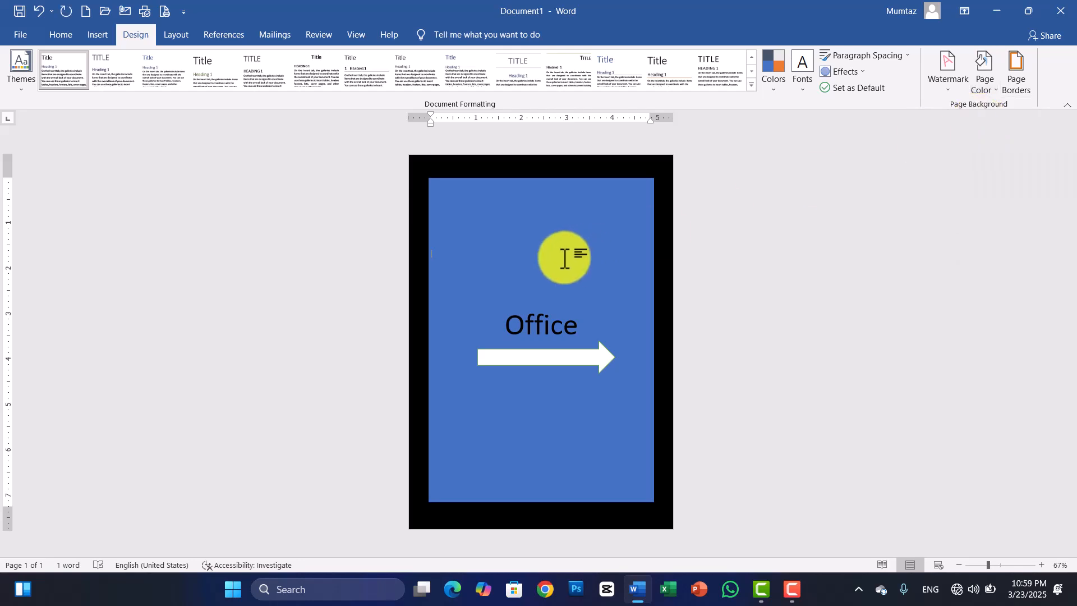
- Change the shading fill of the framed paragraphs to the white theme colour, applied to Paragraph
{"action": "left_click", "coordinate": [1017, 88]}
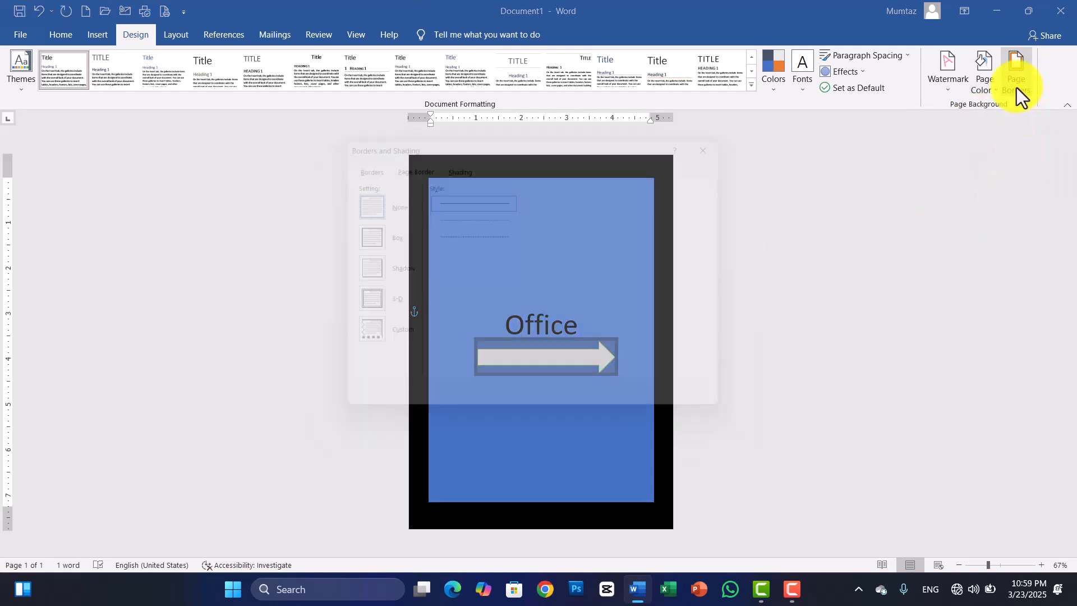
{"action": "left_click", "coordinate": [454, 161]}
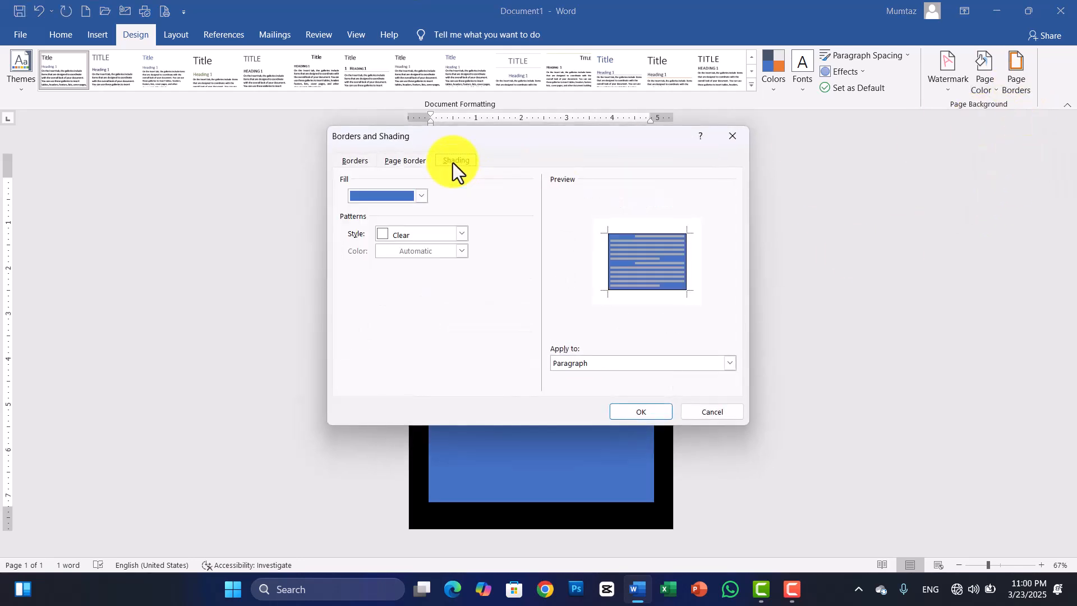
{"action": "left_click", "coordinate": [420, 198]}
{"action": "left_click", "coordinate": [357, 227]}
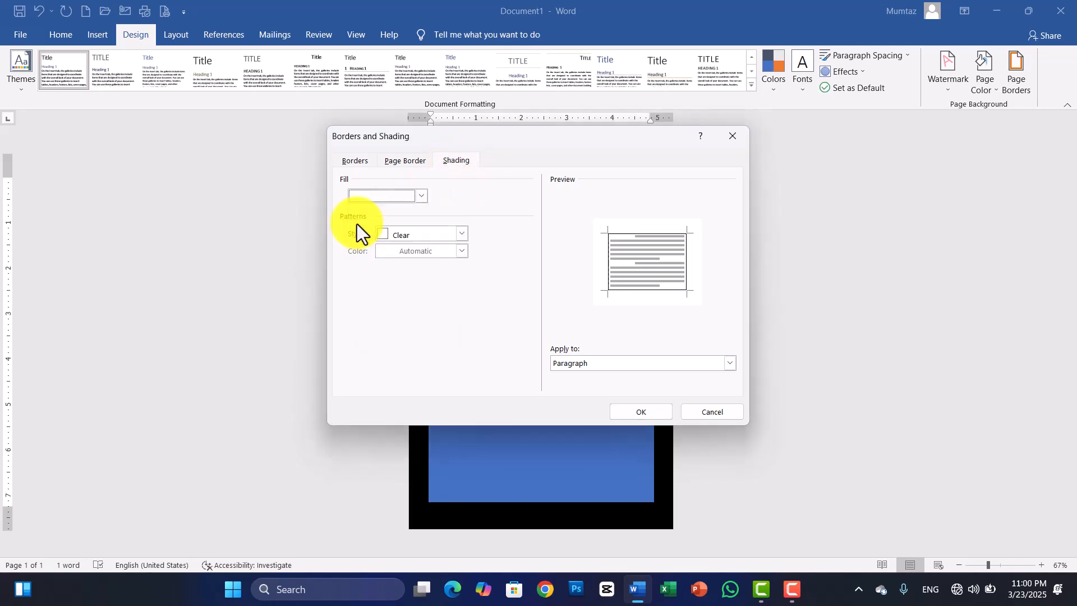